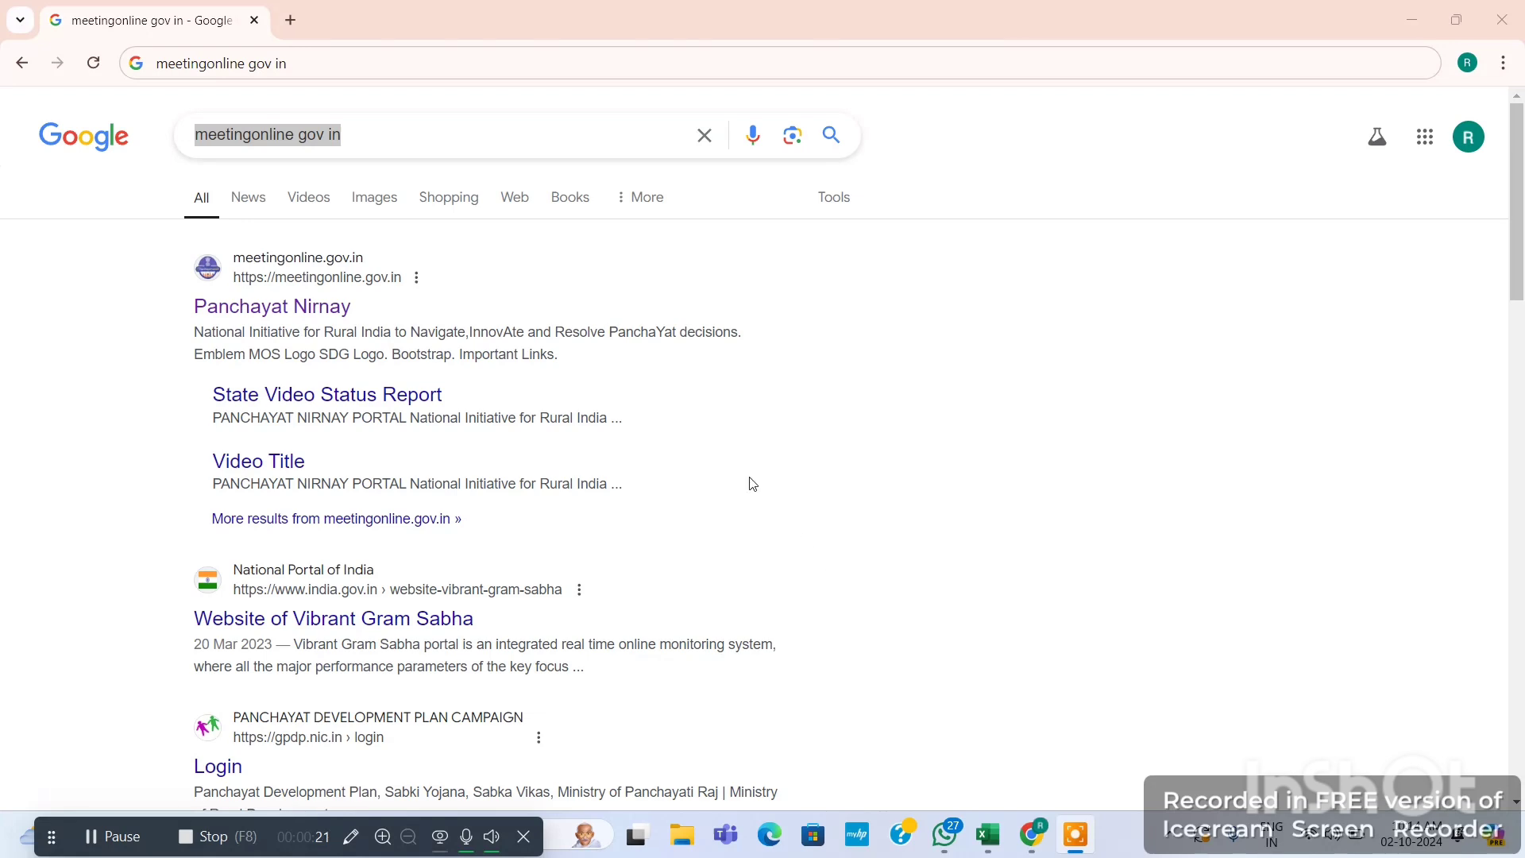
Step: Search Google for meetingonline gov in and open the Panchayat Nirnay site
{"action": "left_click", "coordinate": [305, 67]}
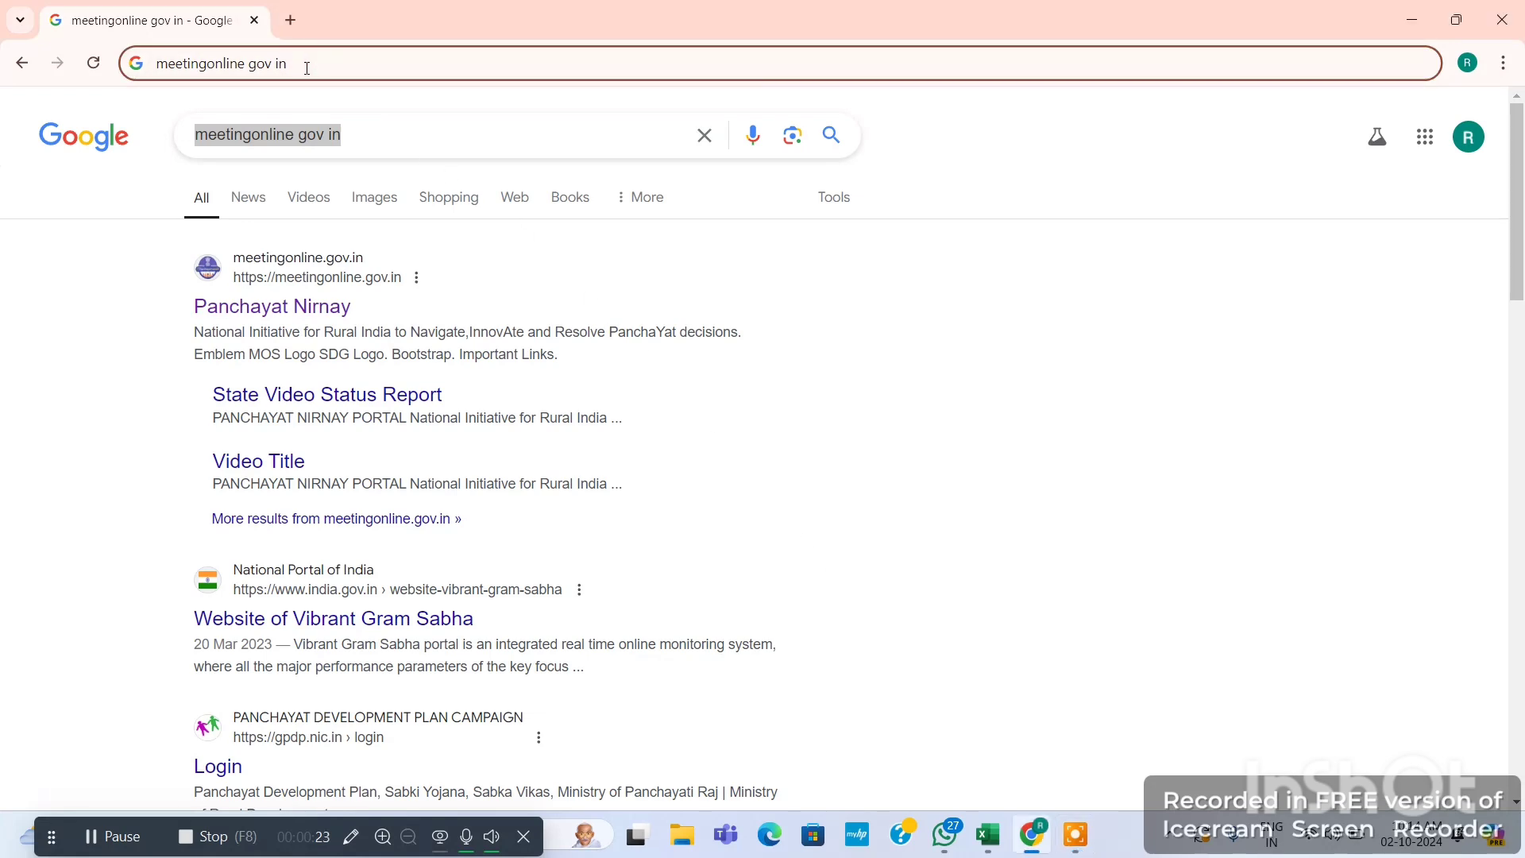
{"action": "key", "text": "Return"}
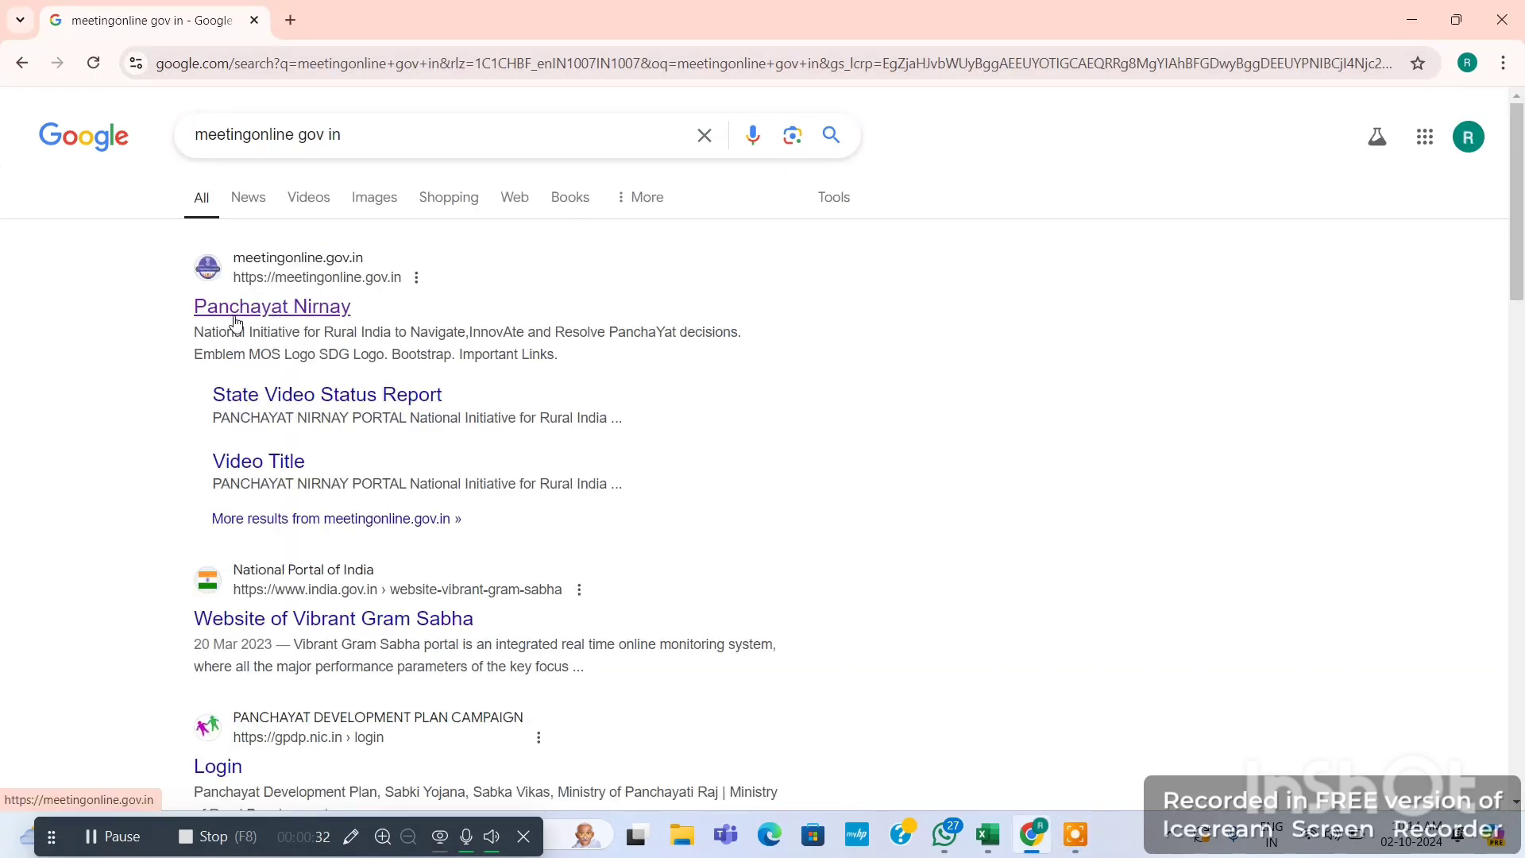
{"action": "left_click", "coordinate": [291, 318]}
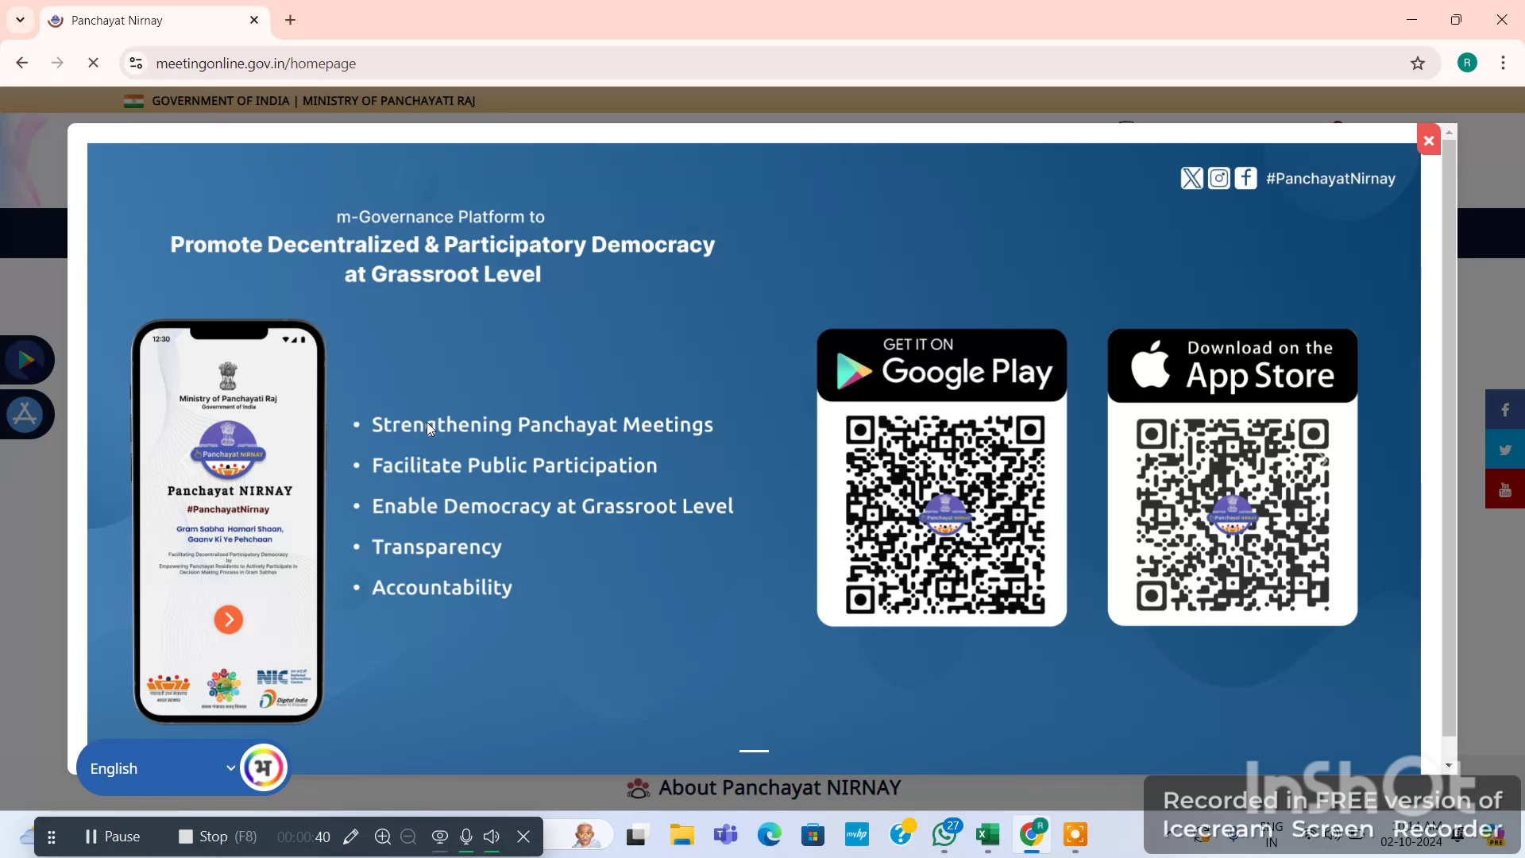
Step: Dismiss the mobile app promotion on the portal homepage and open the login page
{"action": "left_click", "coordinate": [1428, 141]}
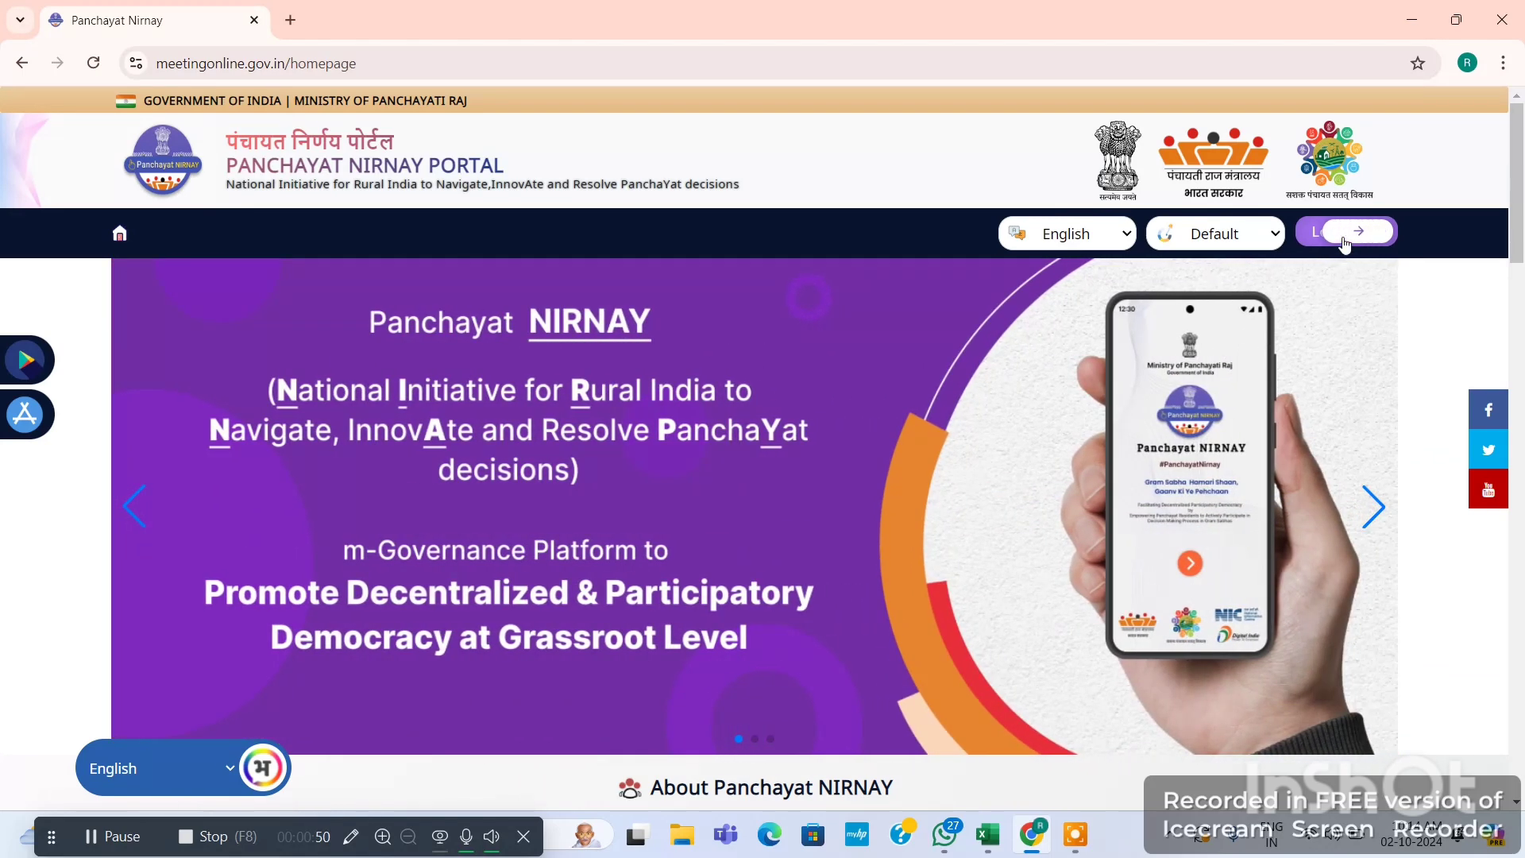
{"action": "left_click", "coordinate": [1341, 233]}
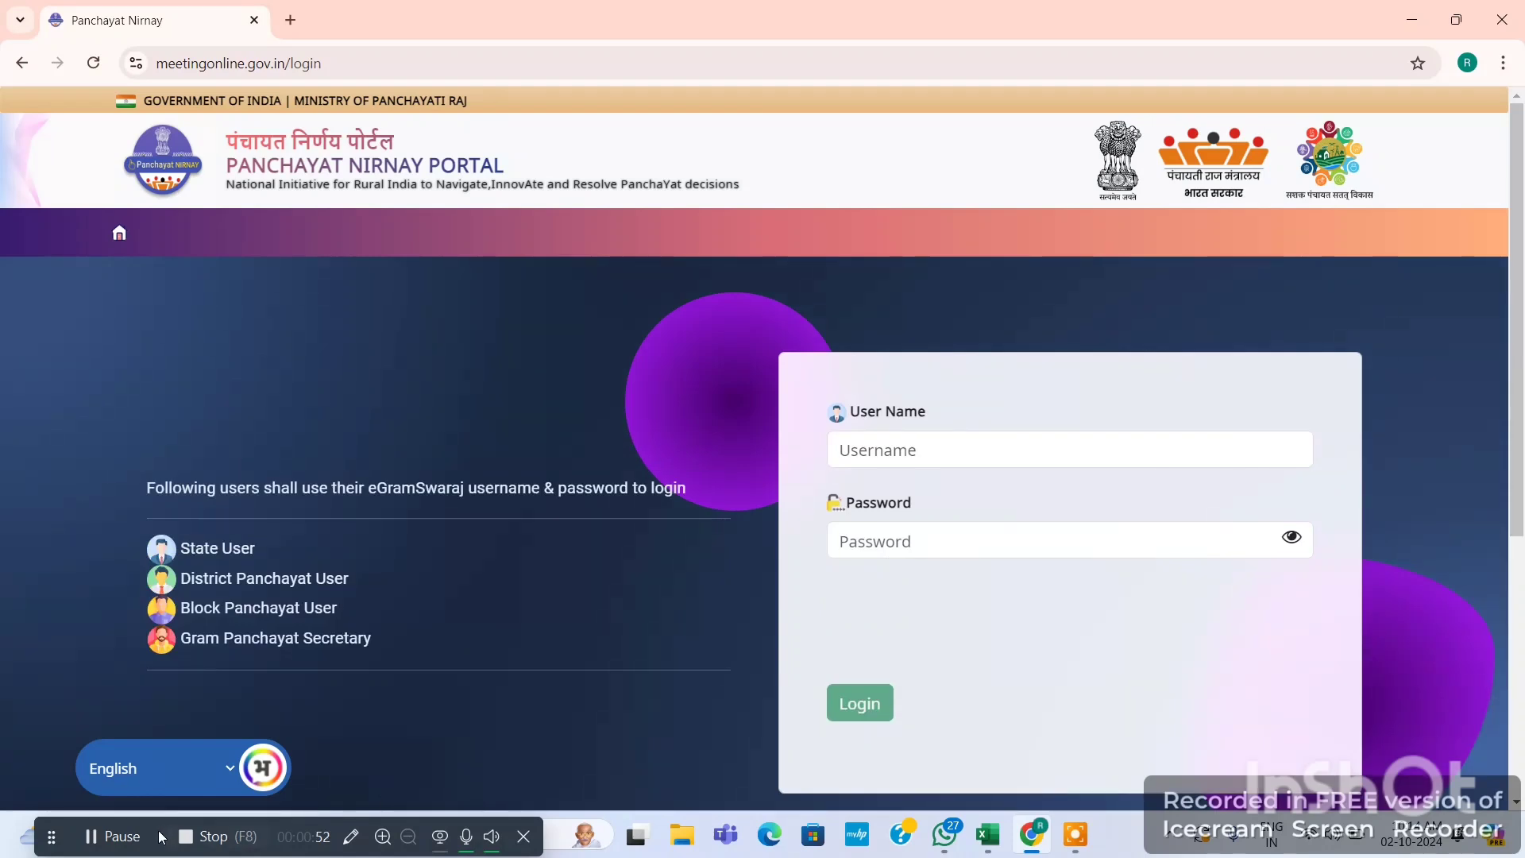
{"action": "left_click", "coordinate": [123, 847]}
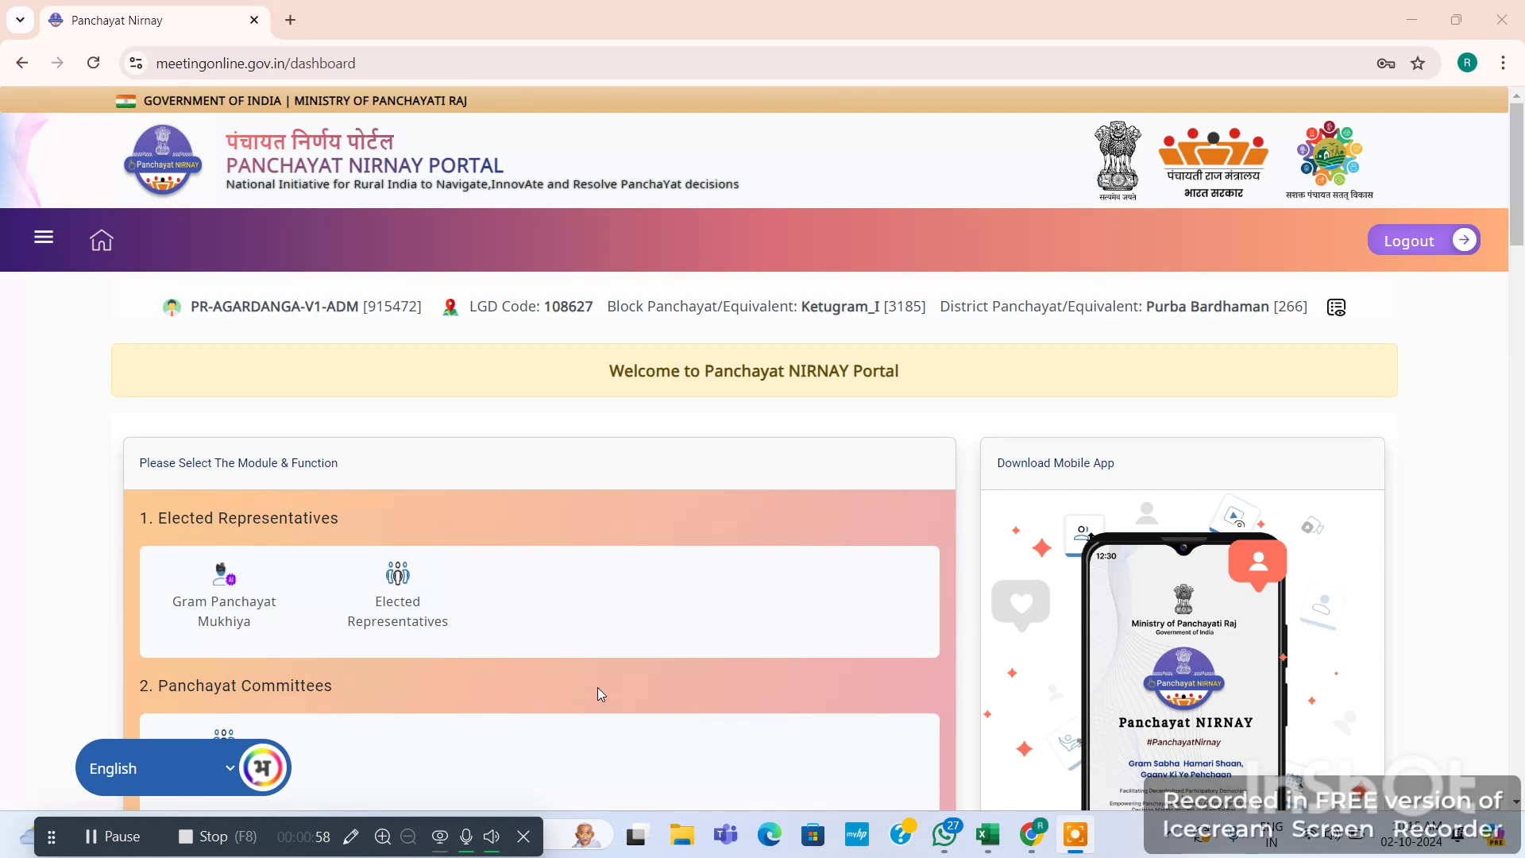
Step: Open the Select & Register Priority Themes & Register Sankalp function from the dashboard
{"action": "scroll", "coordinate": [598, 688], "scroll_direction": "down", "scroll_amount": 7}
{"action": "scroll", "coordinate": [609, 685], "scroll_direction": "down", "scroll_amount": 1}
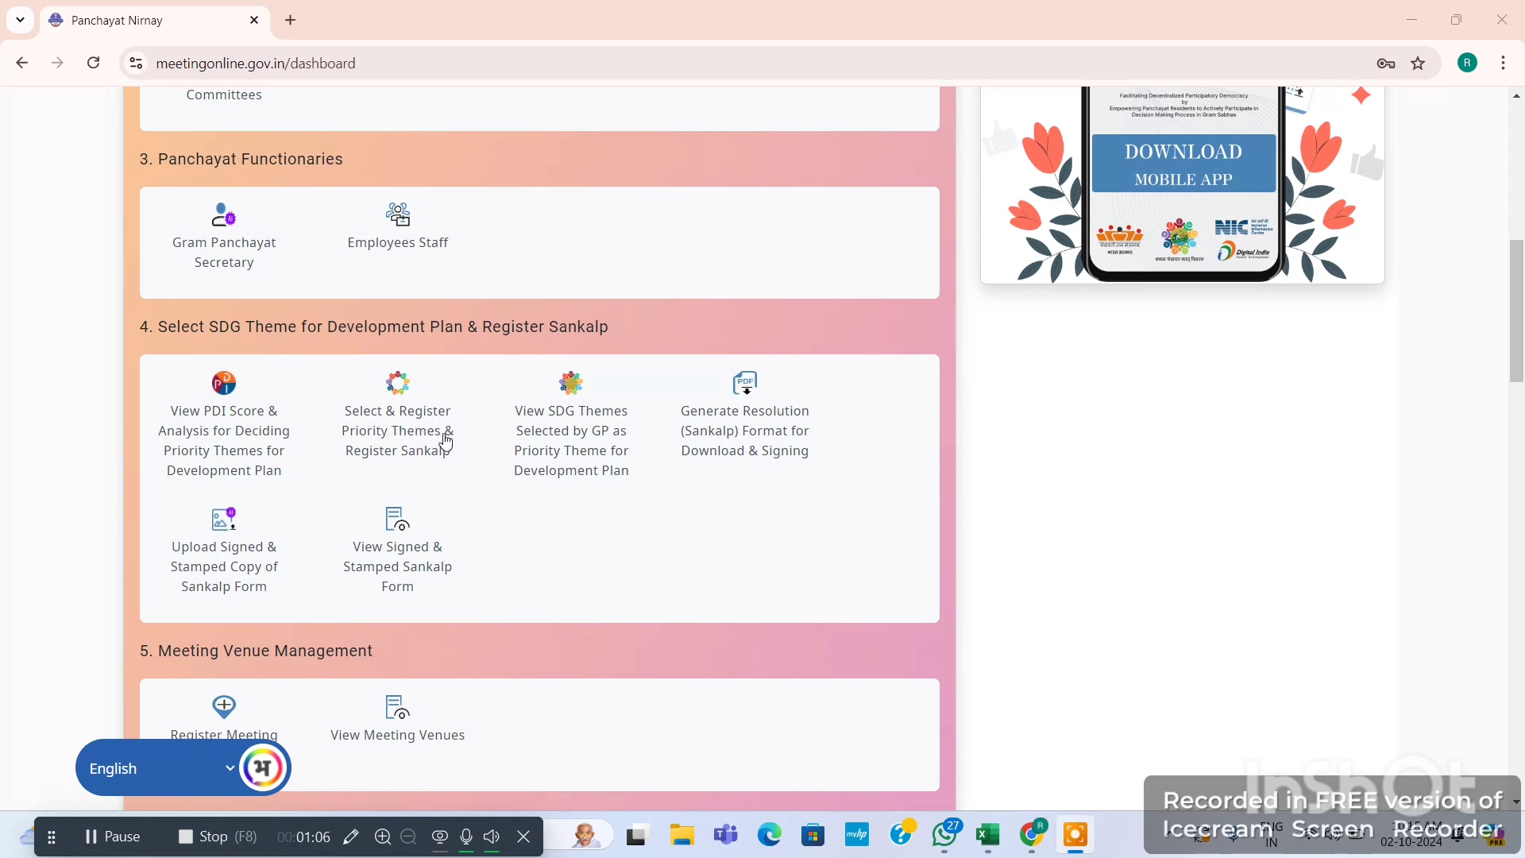
{"action": "left_click", "coordinate": [401, 413]}
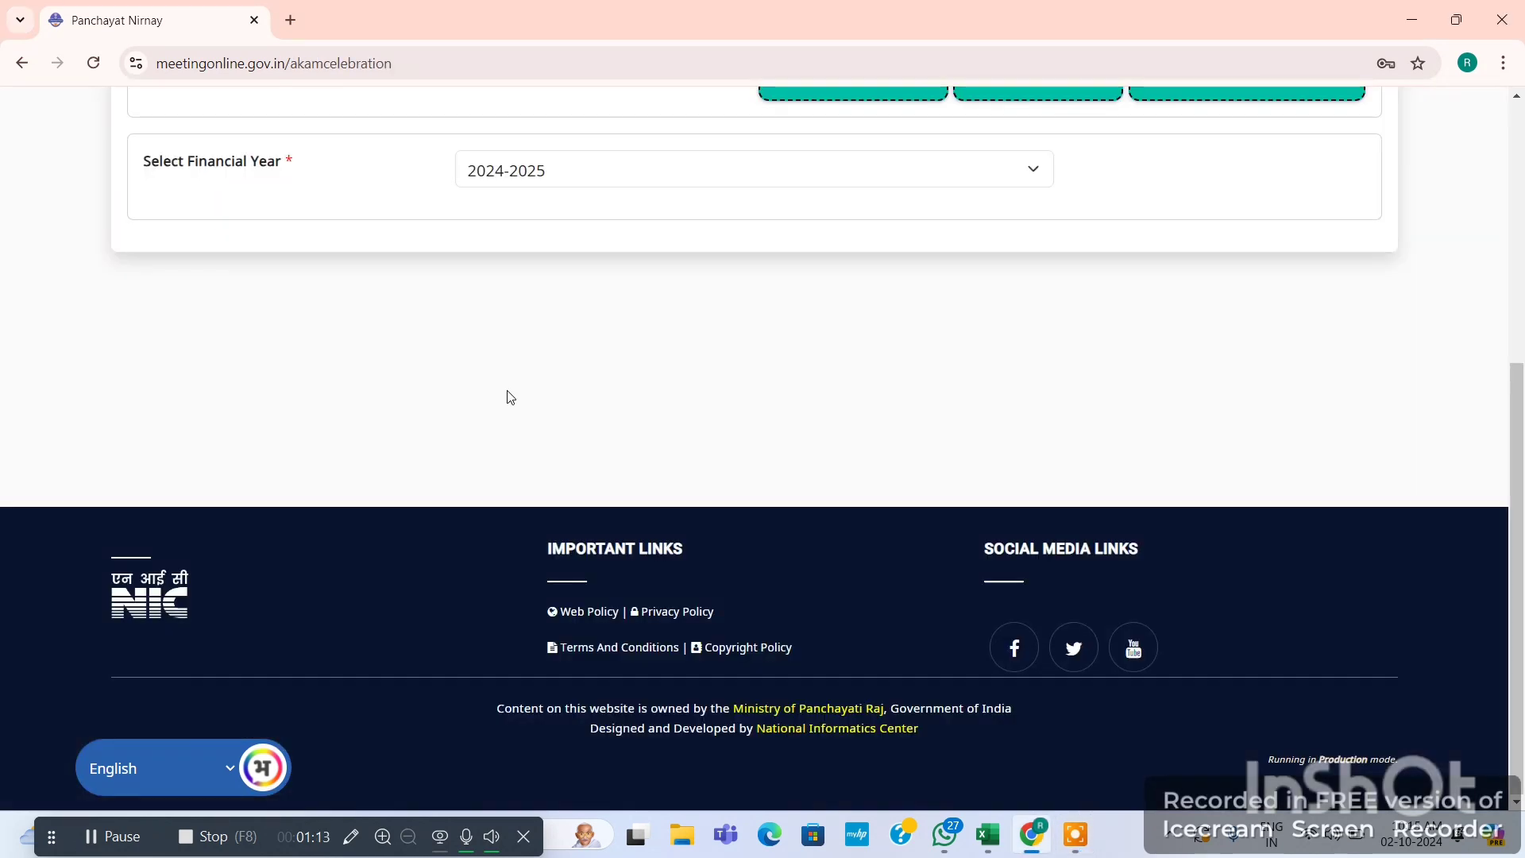
Step: Set the Panchayat Meeting Date to 02-10-2024 in the Sankalp registration form
{"action": "scroll", "coordinate": [511, 399], "scroll_direction": "up", "scroll_amount": 1}
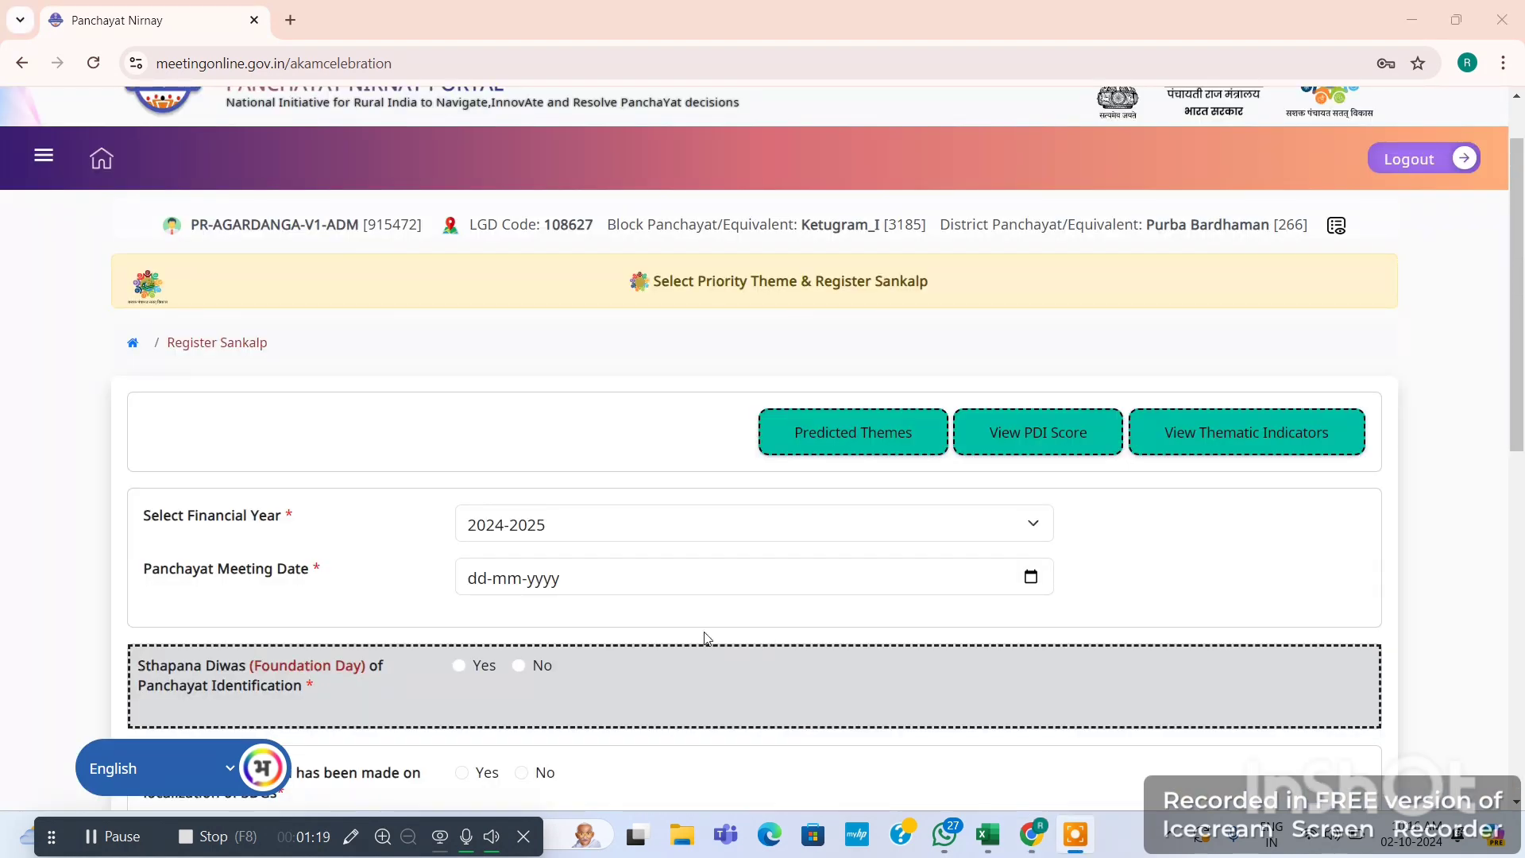
{"action": "scroll", "coordinate": [657, 628], "scroll_direction": "down", "scroll_amount": 1}
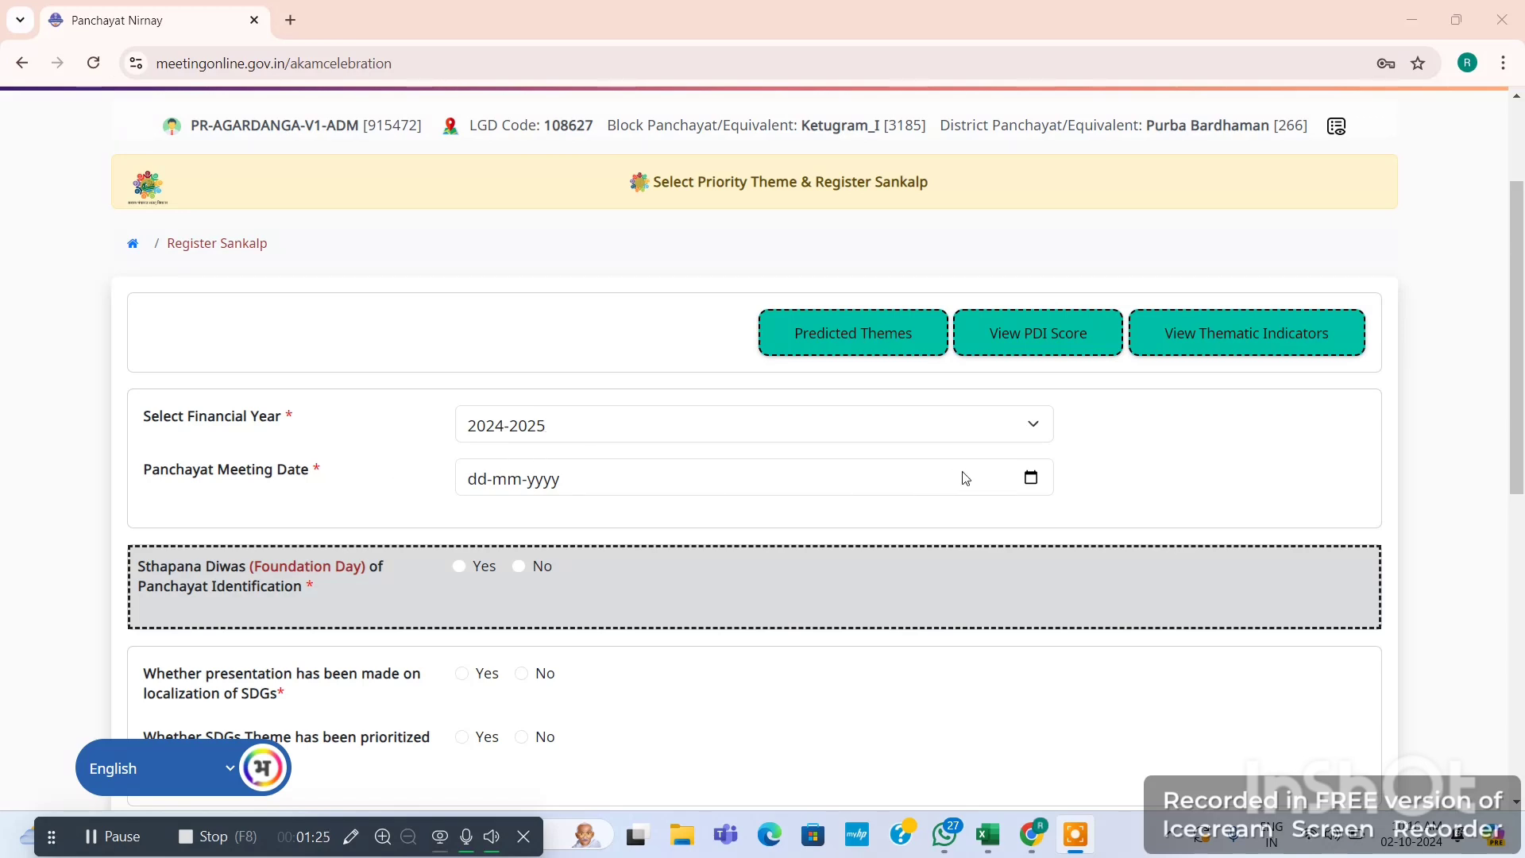
{"action": "left_click", "coordinate": [1031, 479]}
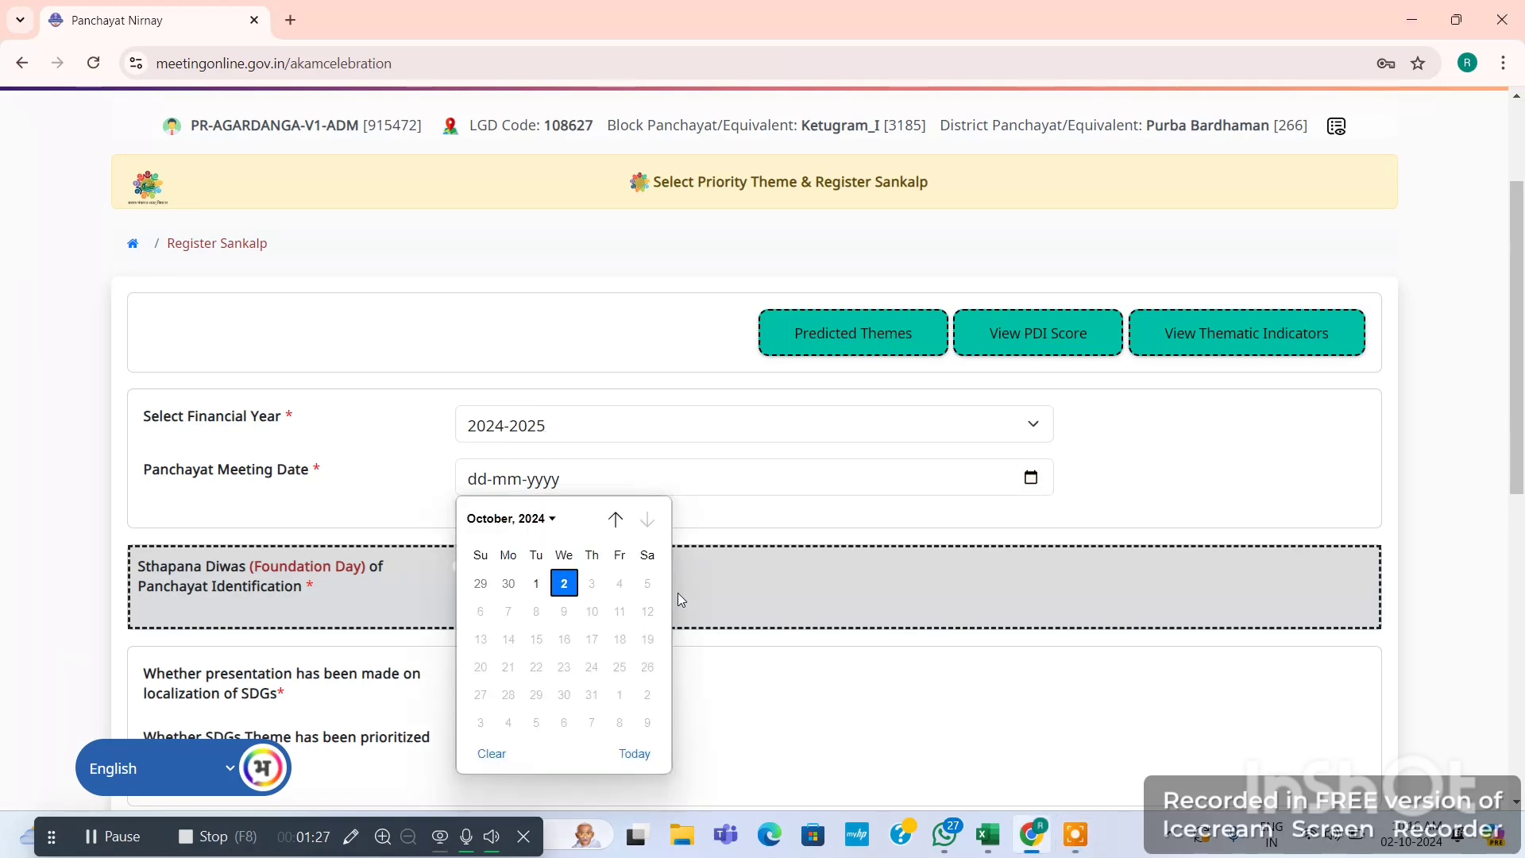
{"action": "left_click", "coordinate": [560, 591]}
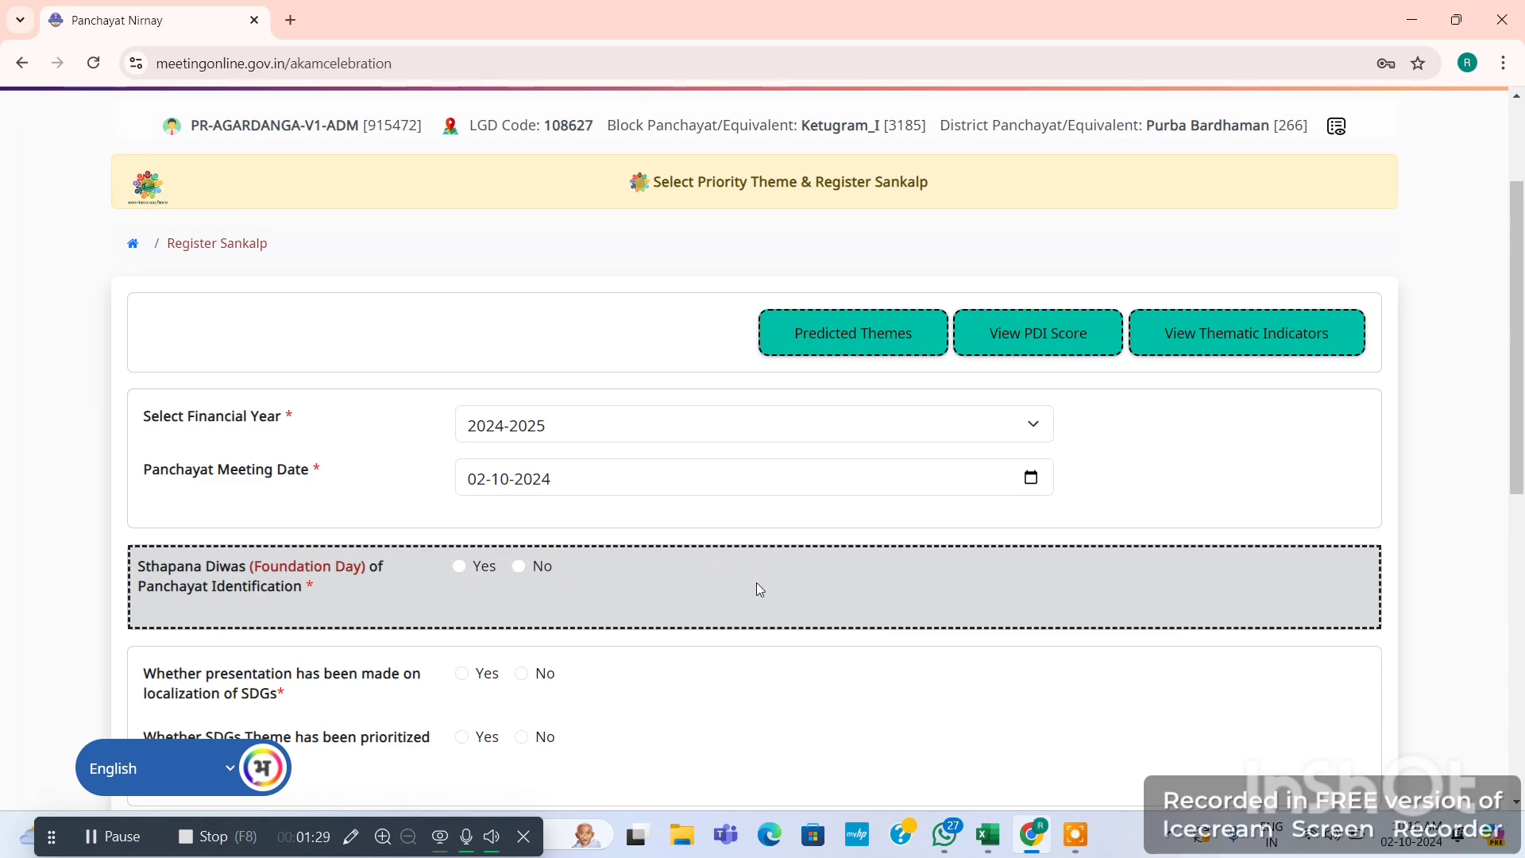
Step: Answer No for Sthapana Diwas (Foundation Day) identification and Yes for the presentation on localization of SDGs
{"action": "scroll", "coordinate": [759, 588], "scroll_direction": "down", "scroll_amount": 3}
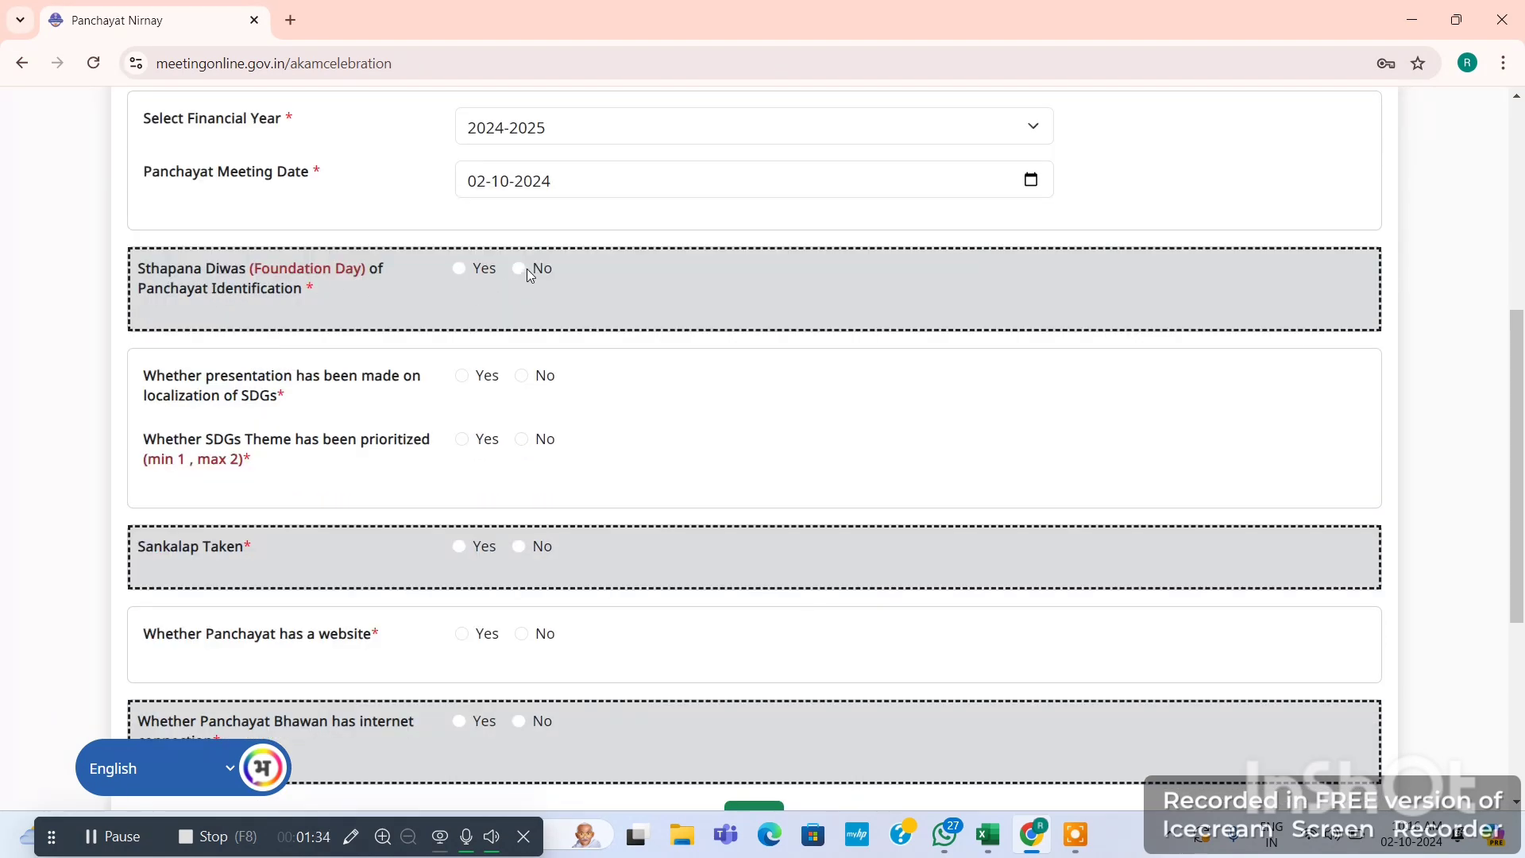
{"action": "left_click", "coordinate": [521, 269]}
{"action": "left_click", "coordinate": [463, 375]}
{"action": "left_click", "coordinate": [494, 389]}
{"action": "scroll", "coordinate": [493, 388], "scroll_direction": "down", "scroll_amount": 1}
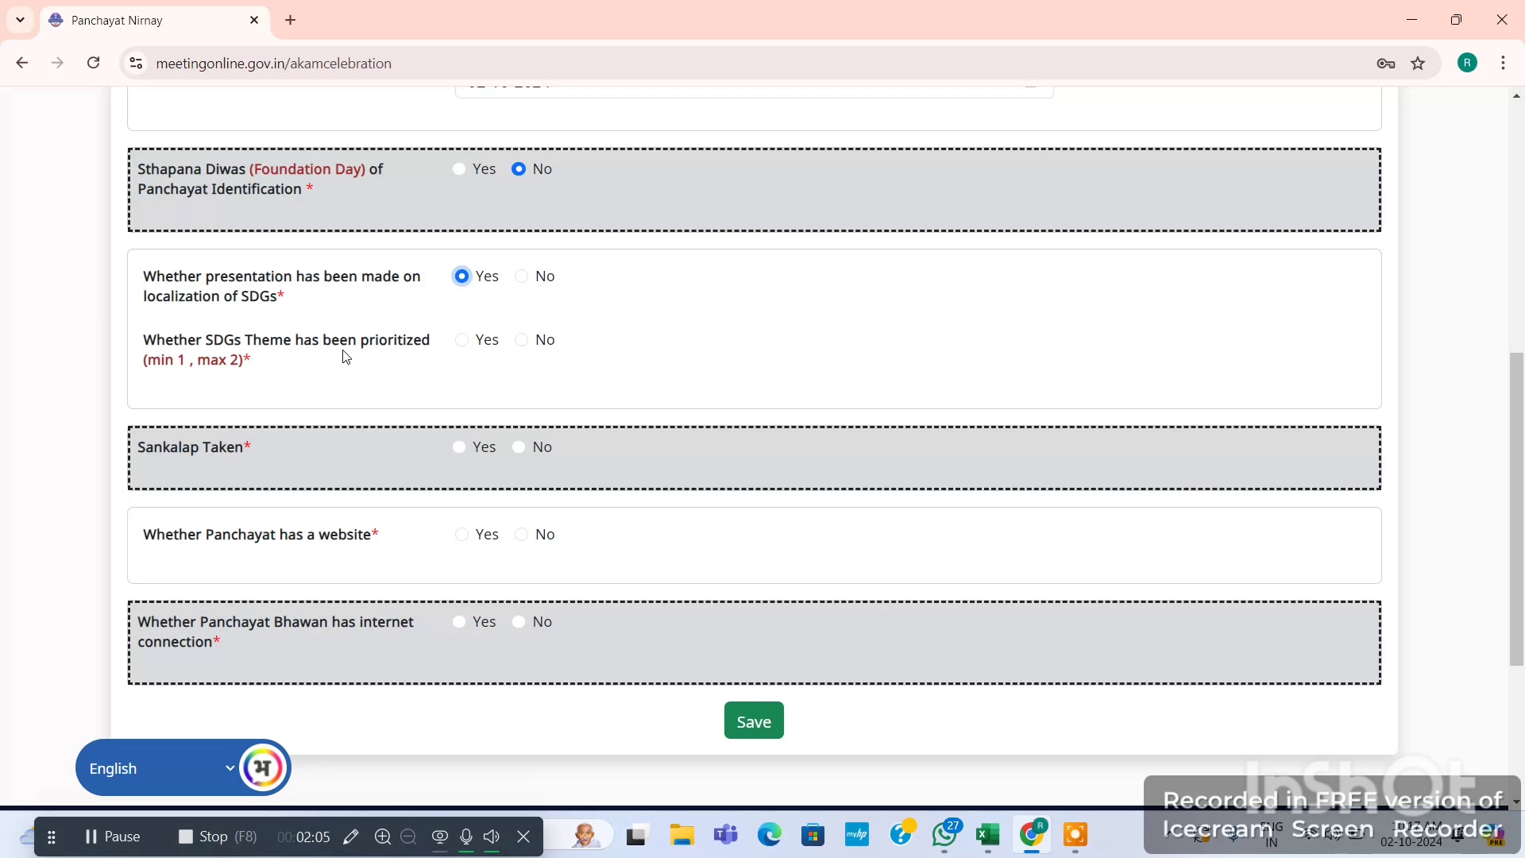
Step: Answer Yes for SDG theme prioritization and choose Theme 6: Village with Self-sufficient Infrastructure and Theme 9: Women Friendly Village
{"action": "left_click", "coordinate": [462, 341]}
{"action": "left_click", "coordinate": [536, 426]}
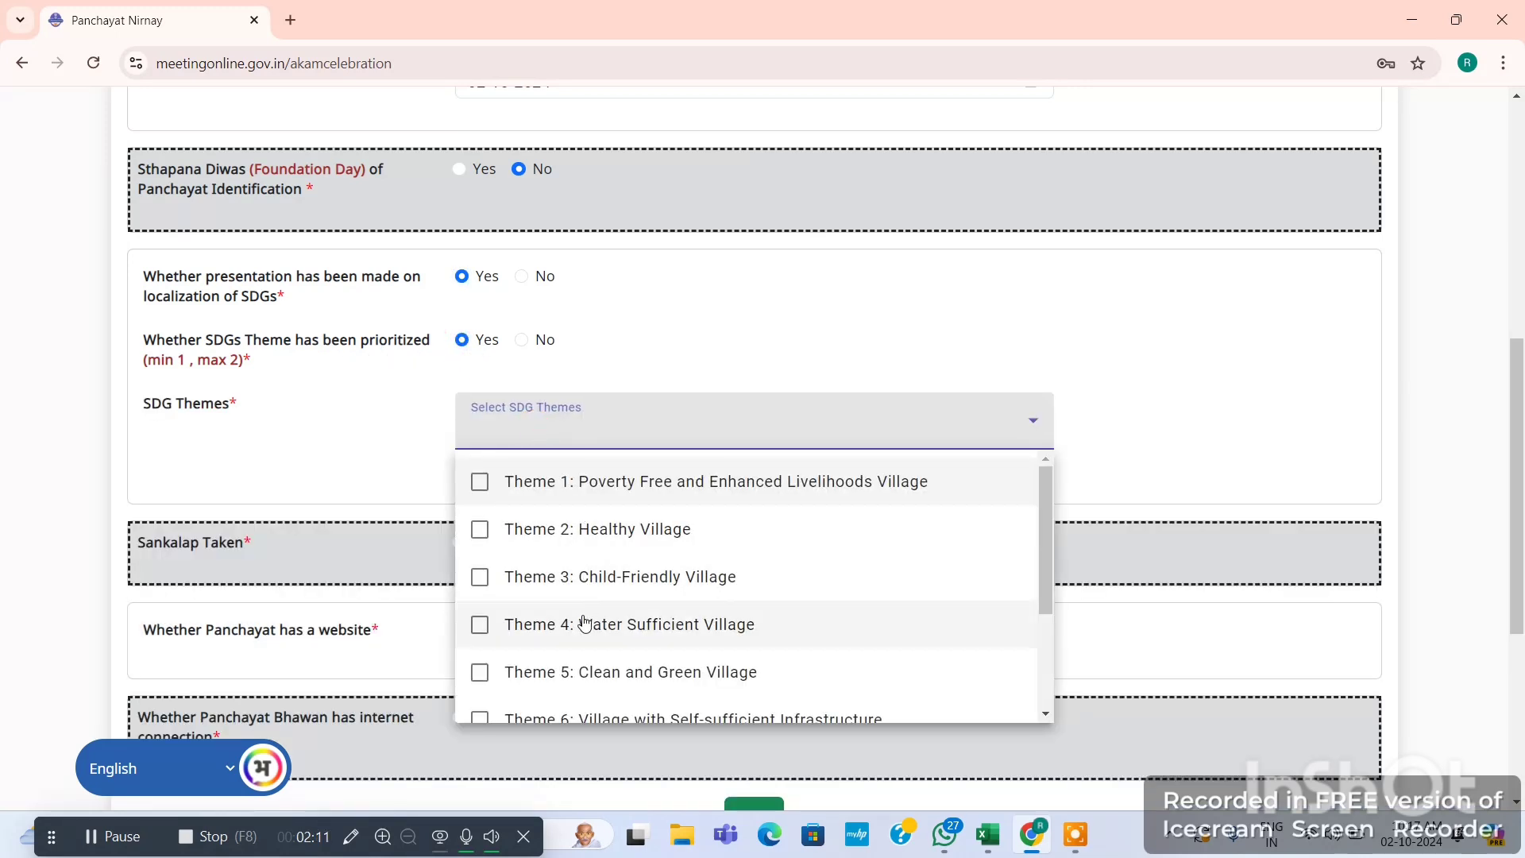
{"action": "scroll", "coordinate": [546, 687], "scroll_direction": "down", "scroll_amount": 2}
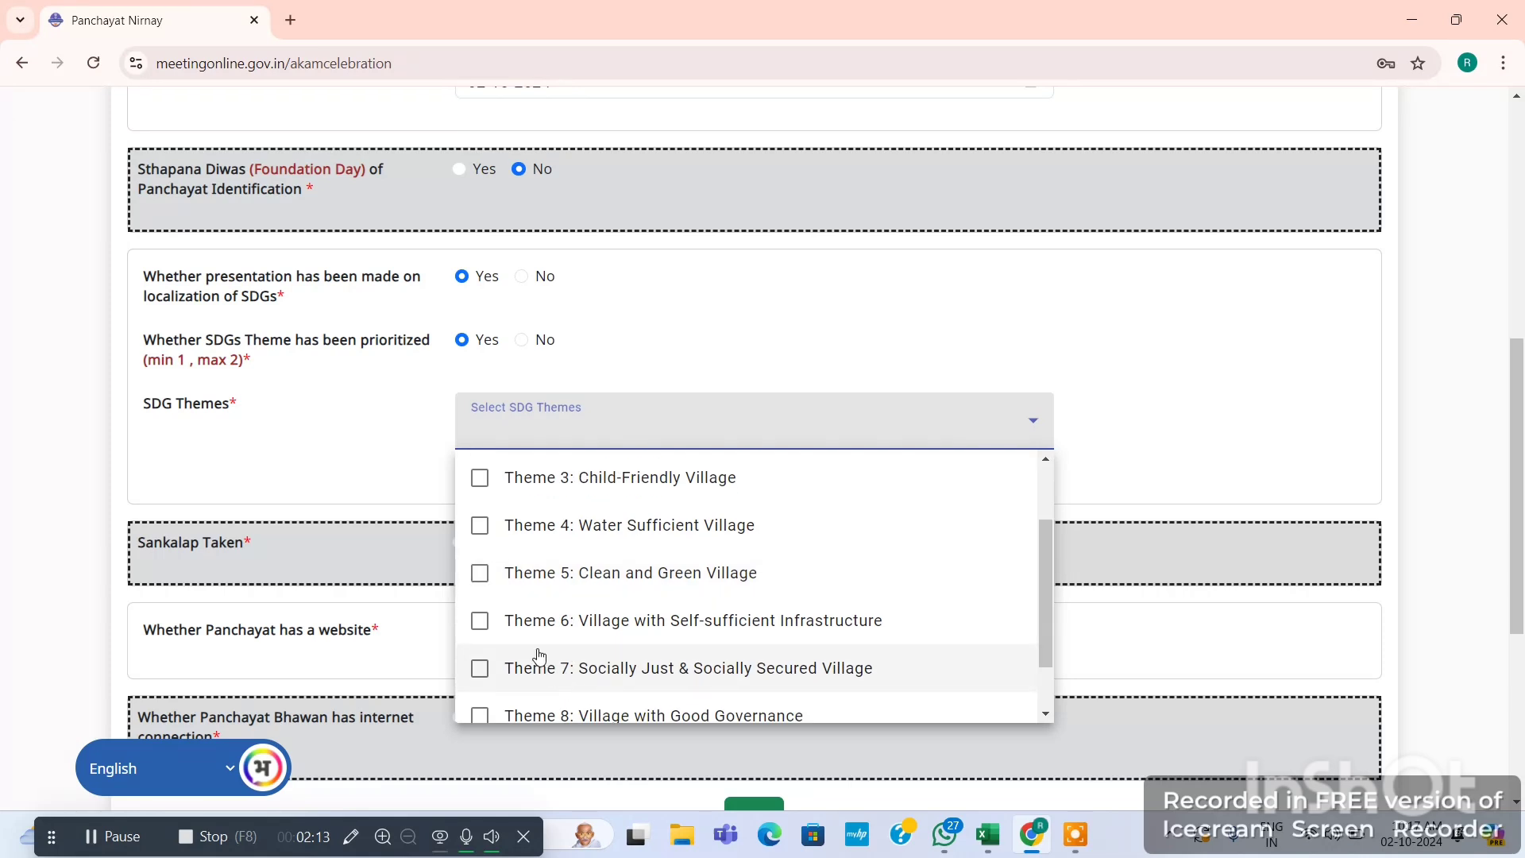
{"action": "left_click", "coordinate": [481, 623]}
{"action": "scroll", "coordinate": [556, 643], "scroll_direction": "down", "scroll_amount": 2}
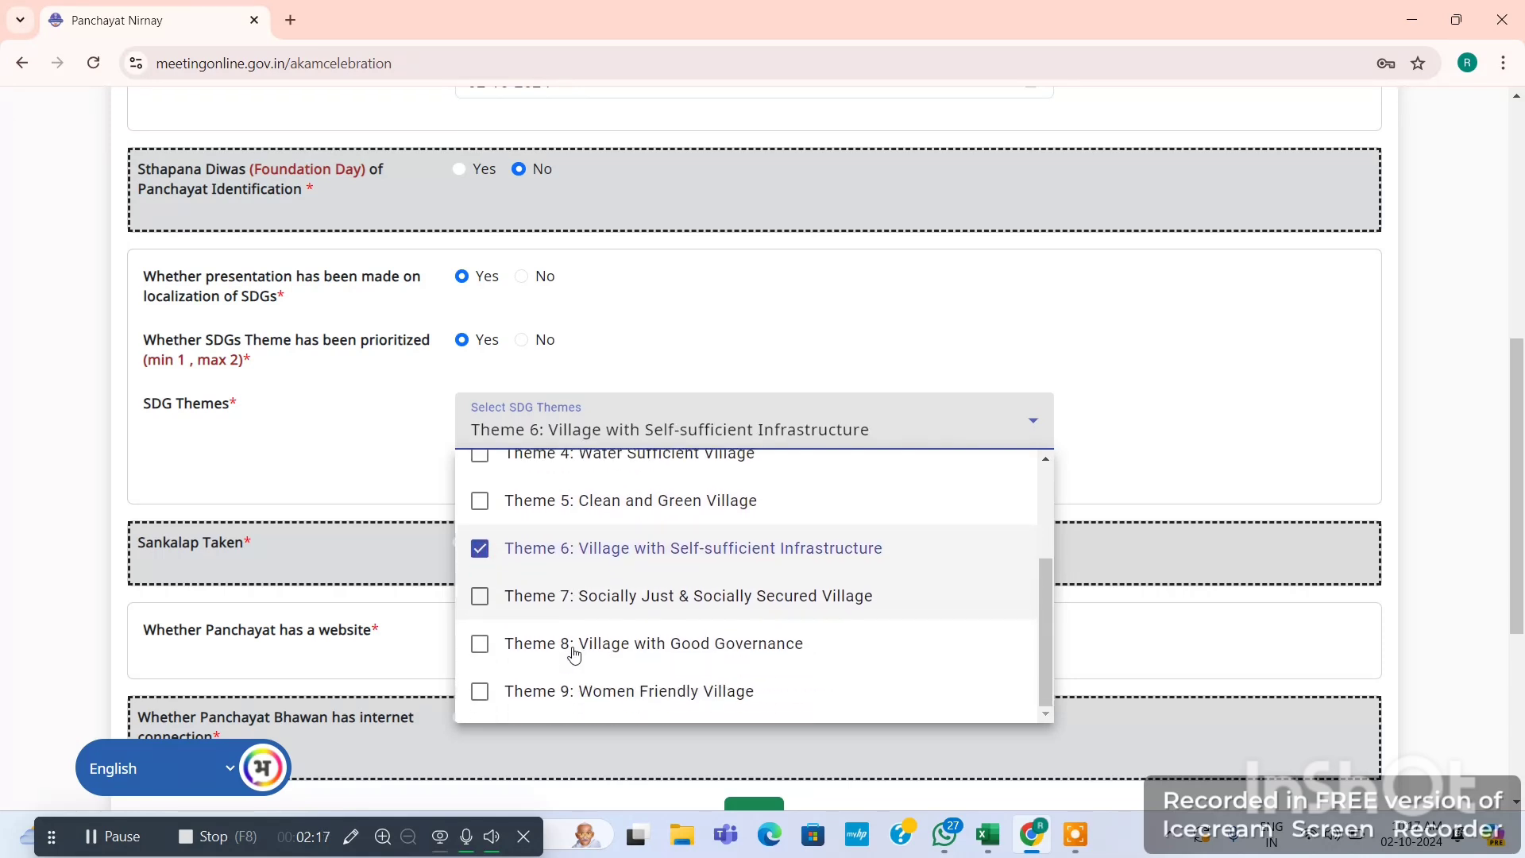
{"action": "left_click", "coordinate": [494, 694]}
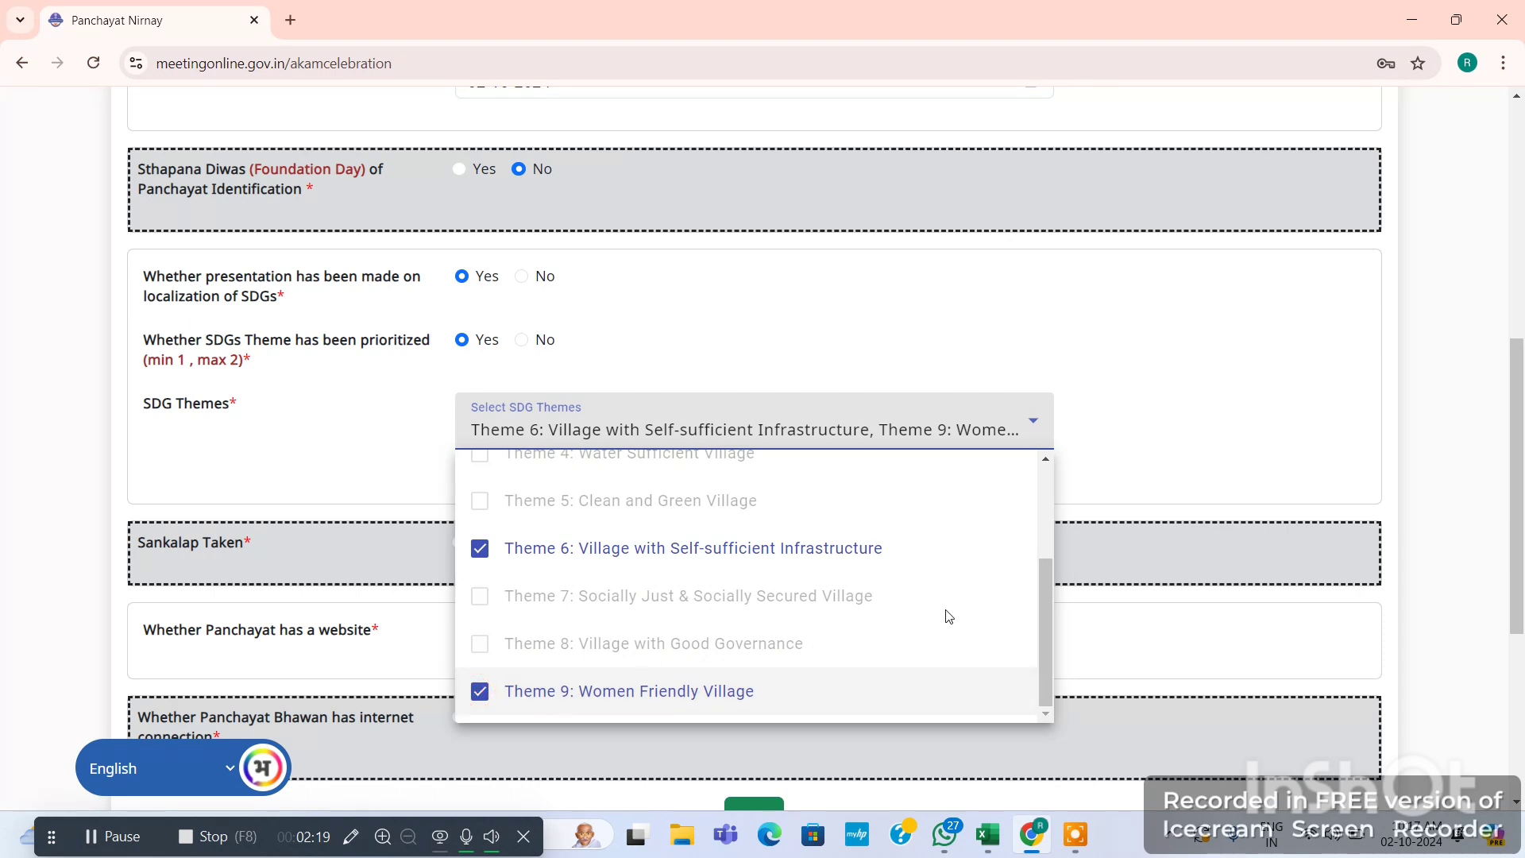
{"action": "left_click", "coordinate": [1119, 482]}
Step: Answer Yes for Sankalap Taken and select No Poverty, Zero Hunger, Good Health and Well-Being, and Quality Education as the SDGs covered
{"action": "scroll", "coordinate": [925, 629], "scroll_direction": "down", "scroll_amount": 2}
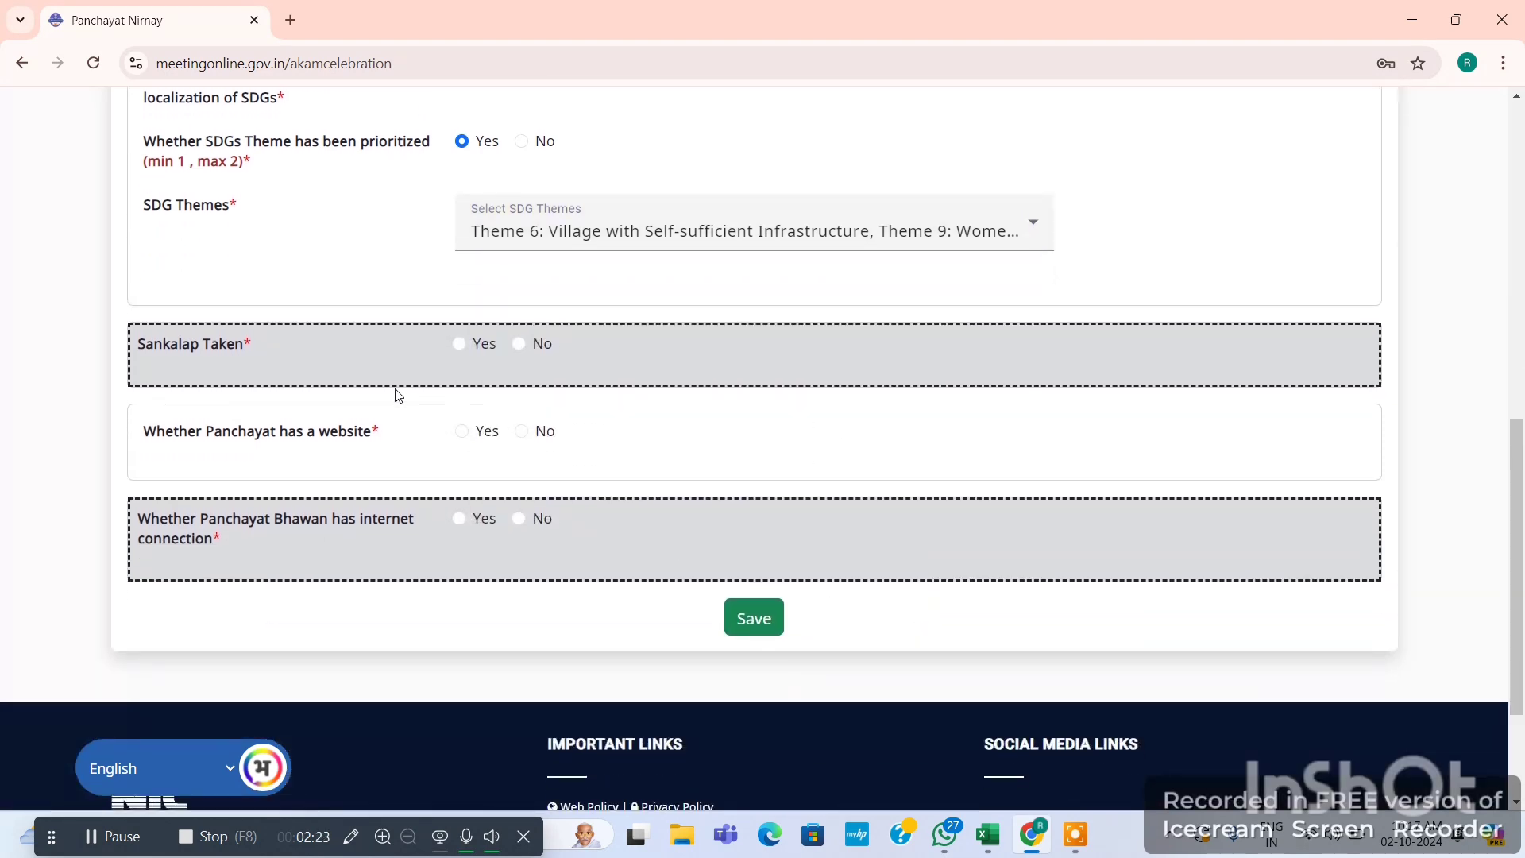
{"action": "left_click", "coordinate": [463, 346]}
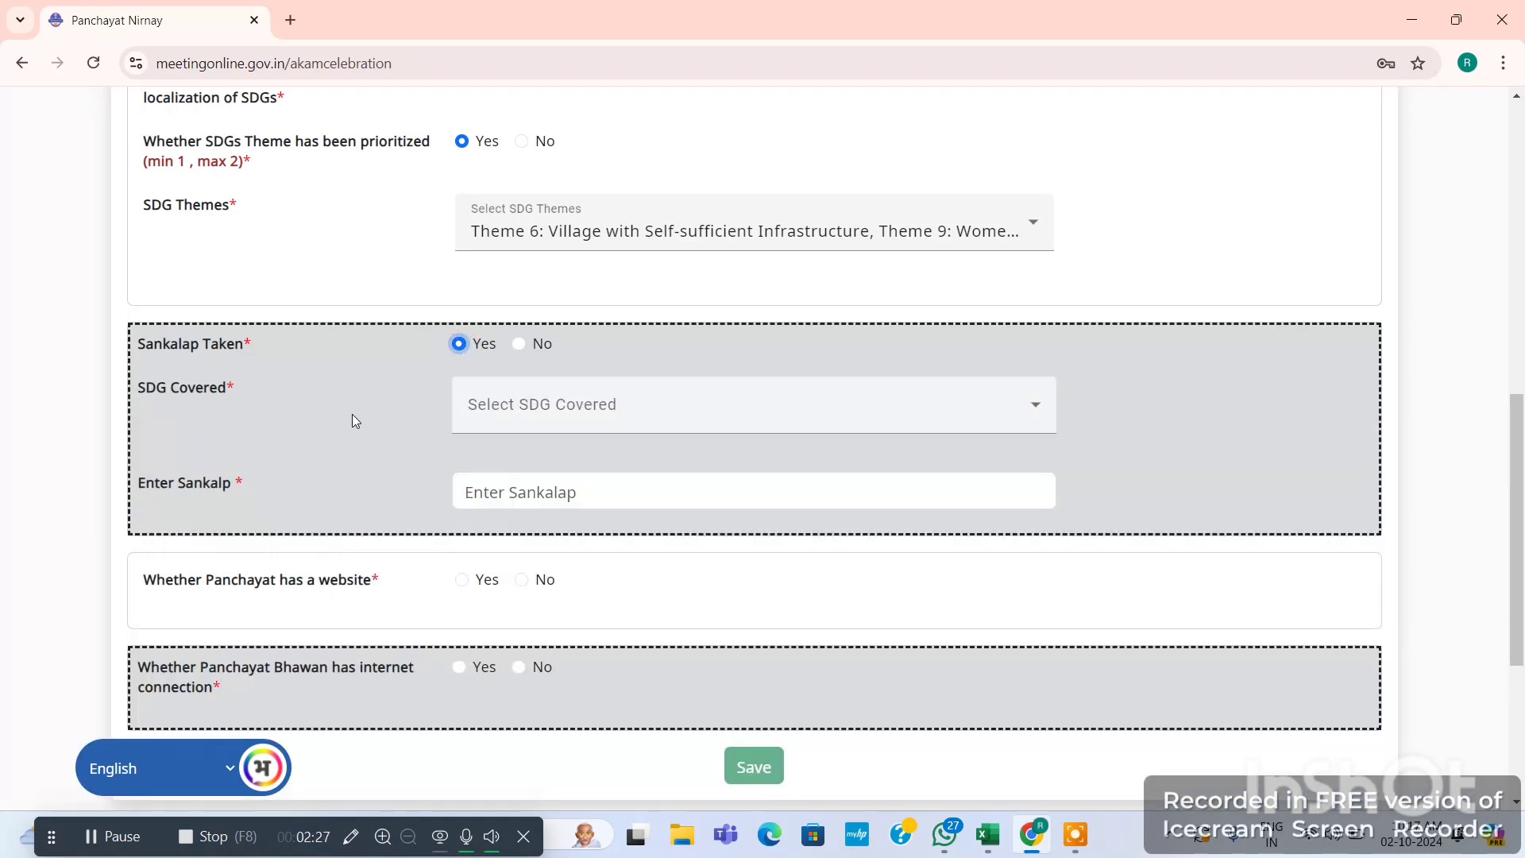
{"action": "left_click", "coordinate": [512, 409]}
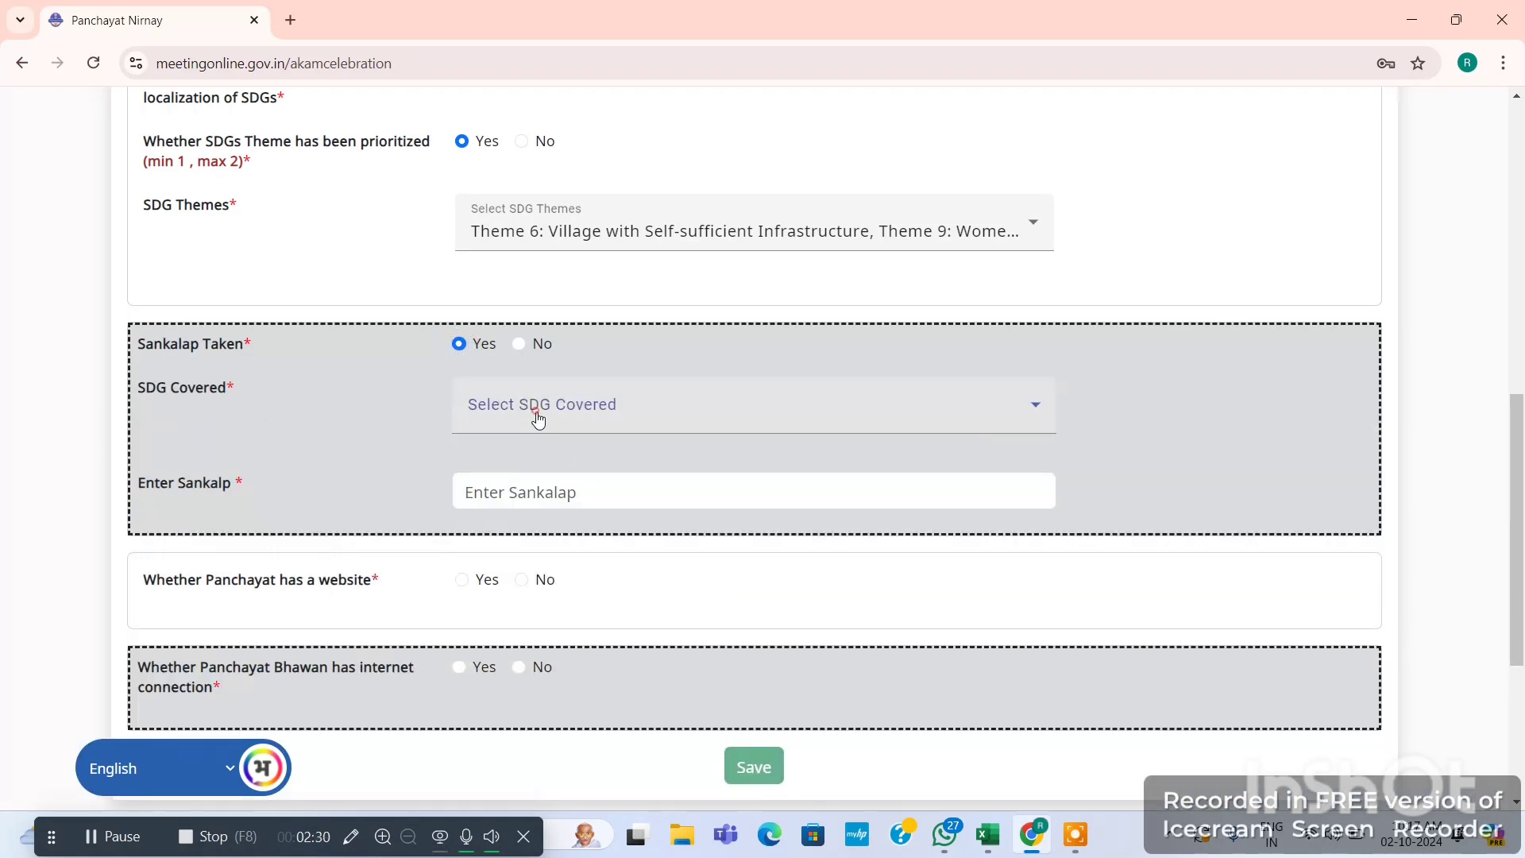
{"action": "left_click", "coordinate": [477, 468]}
{"action": "left_click", "coordinate": [477, 515]}
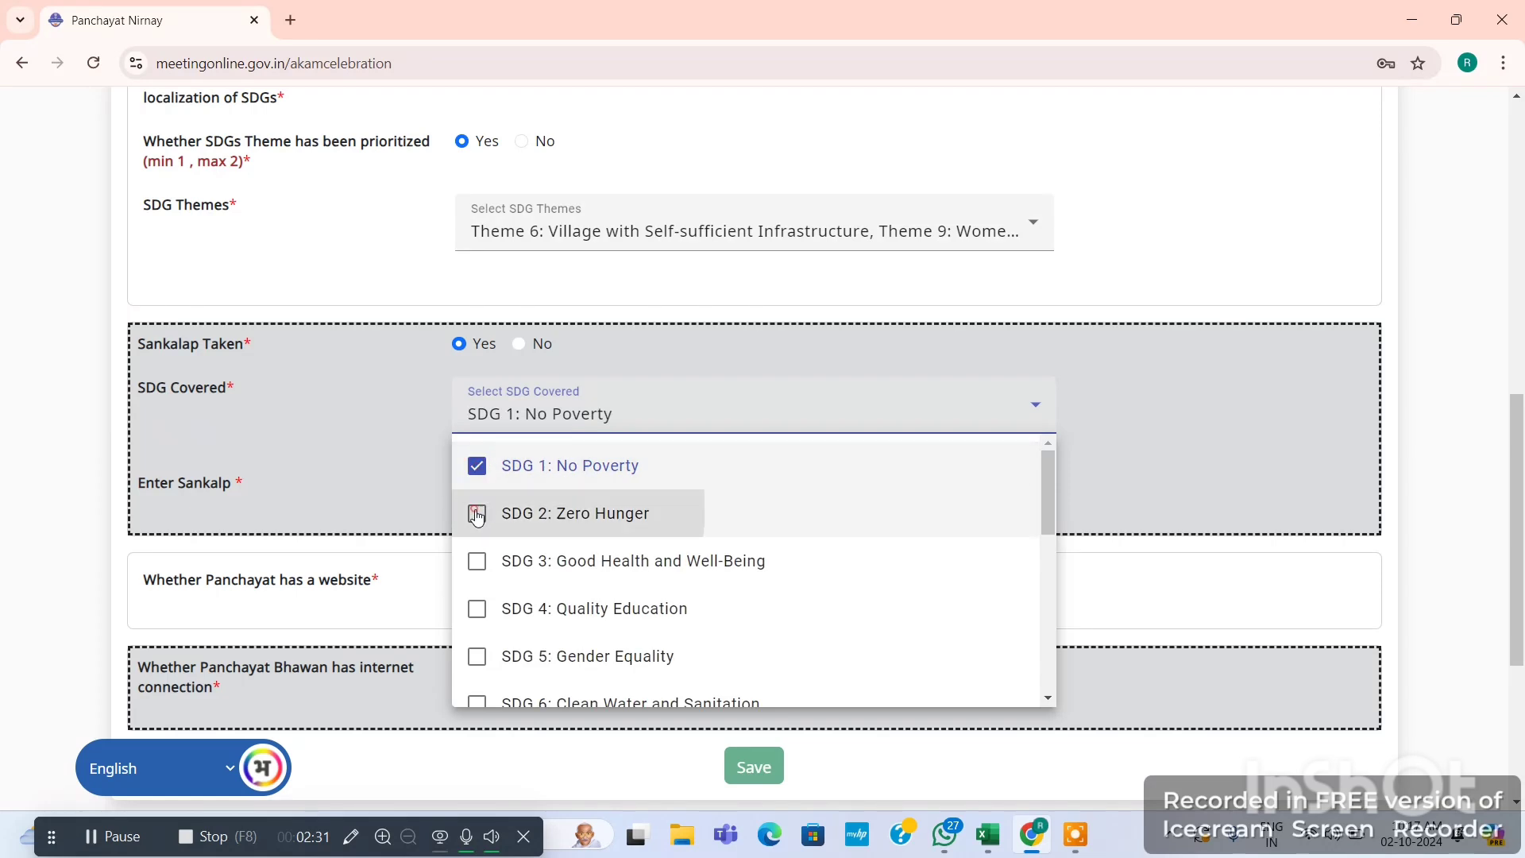
{"action": "left_click", "coordinate": [478, 562]}
{"action": "left_click", "coordinate": [478, 610]}
{"action": "scroll", "coordinate": [521, 628], "scroll_direction": "down", "scroll_amount": 2}
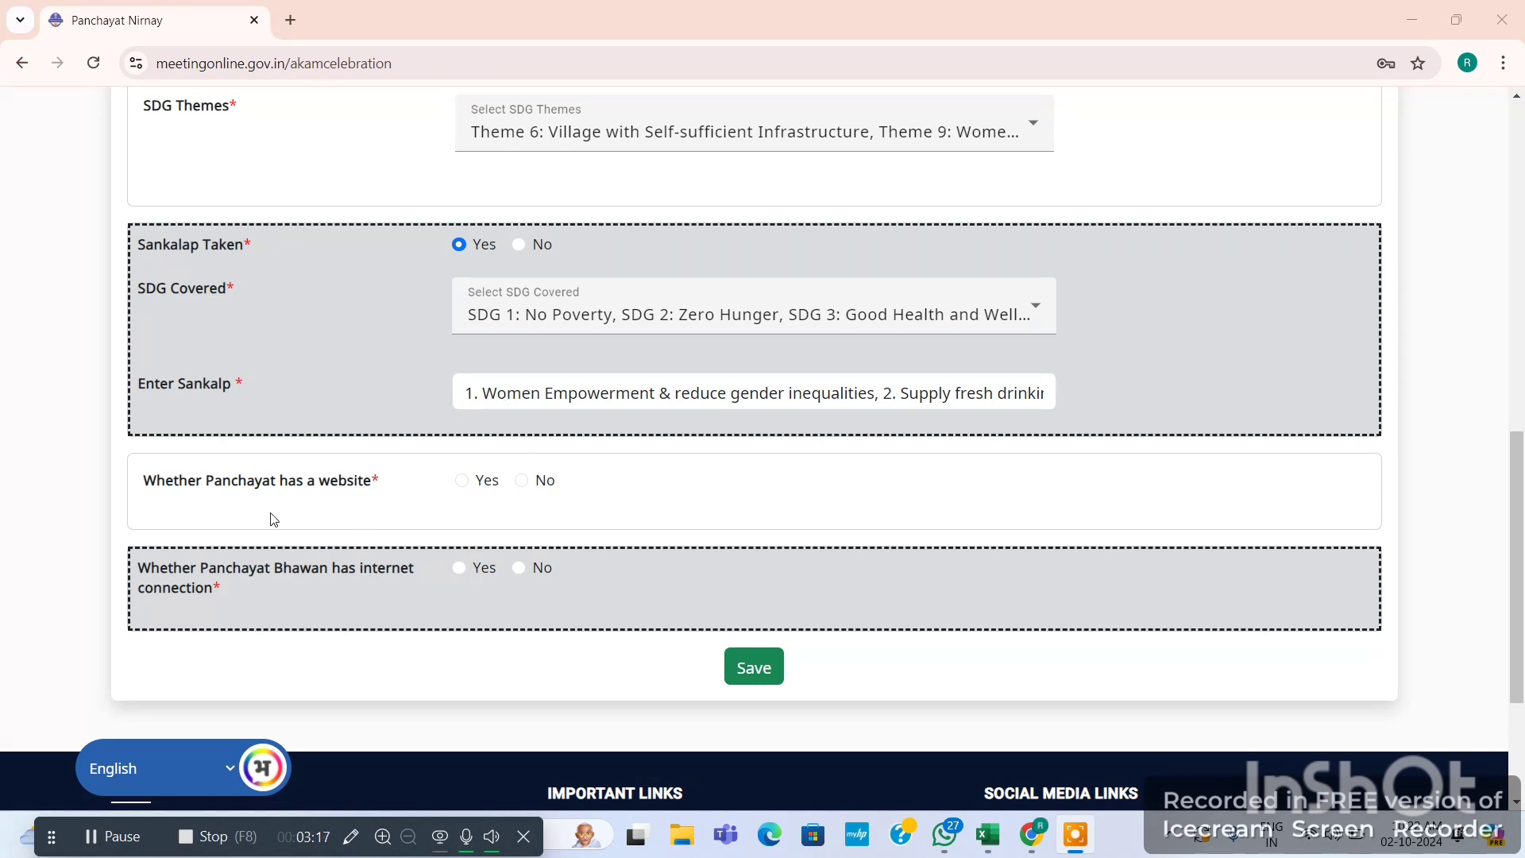
Step: Answer No for the Panchayat having a website and Yes for the Panchayat Bhawan having an internet connection
{"action": "left_click", "coordinate": [528, 486]}
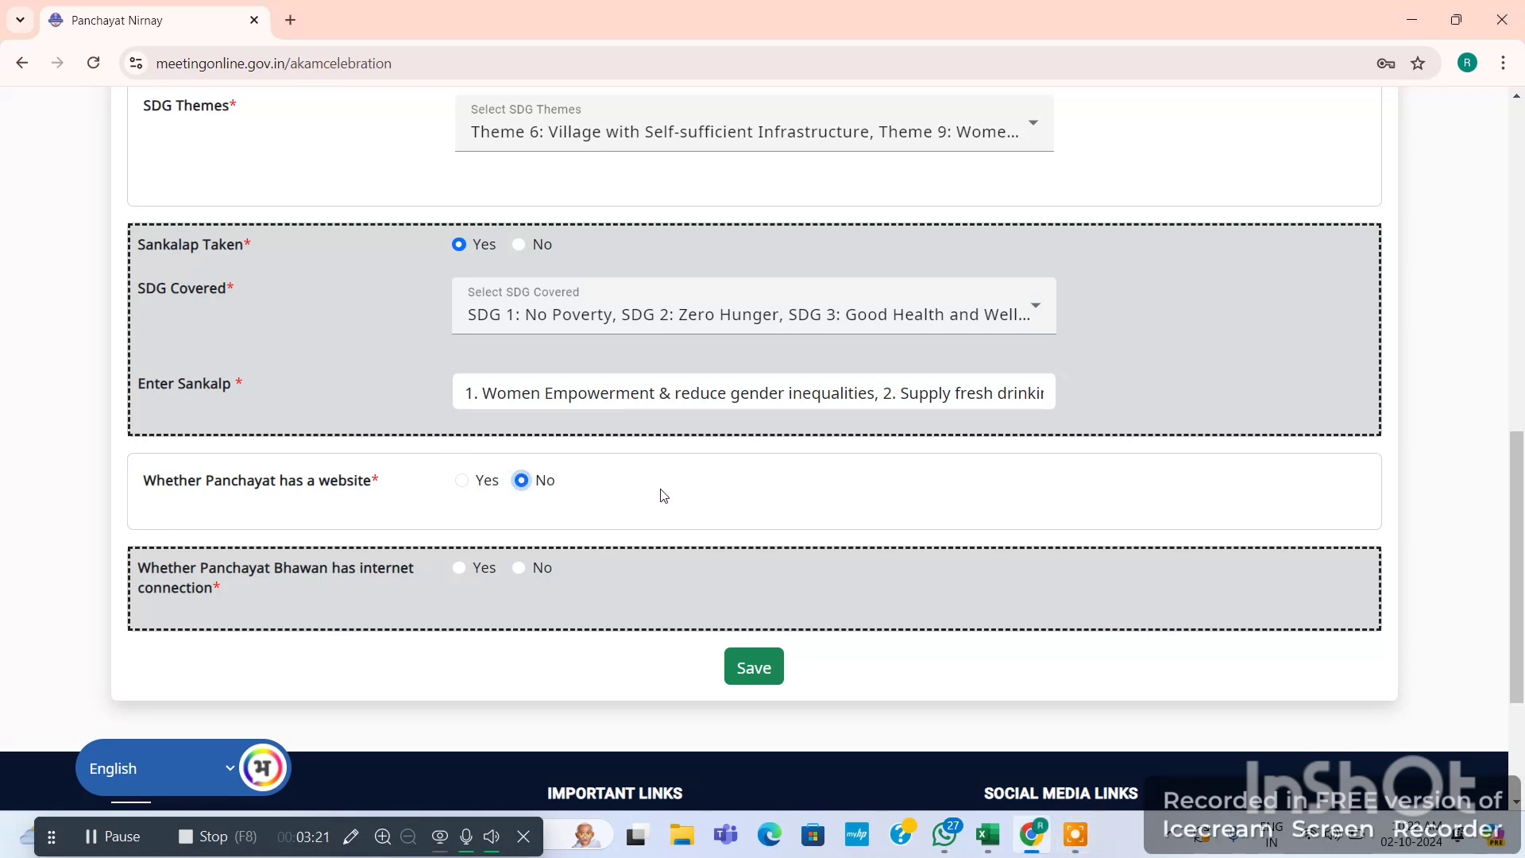
{"action": "scroll", "coordinate": [636, 492], "scroll_direction": "down", "scroll_amount": 3}
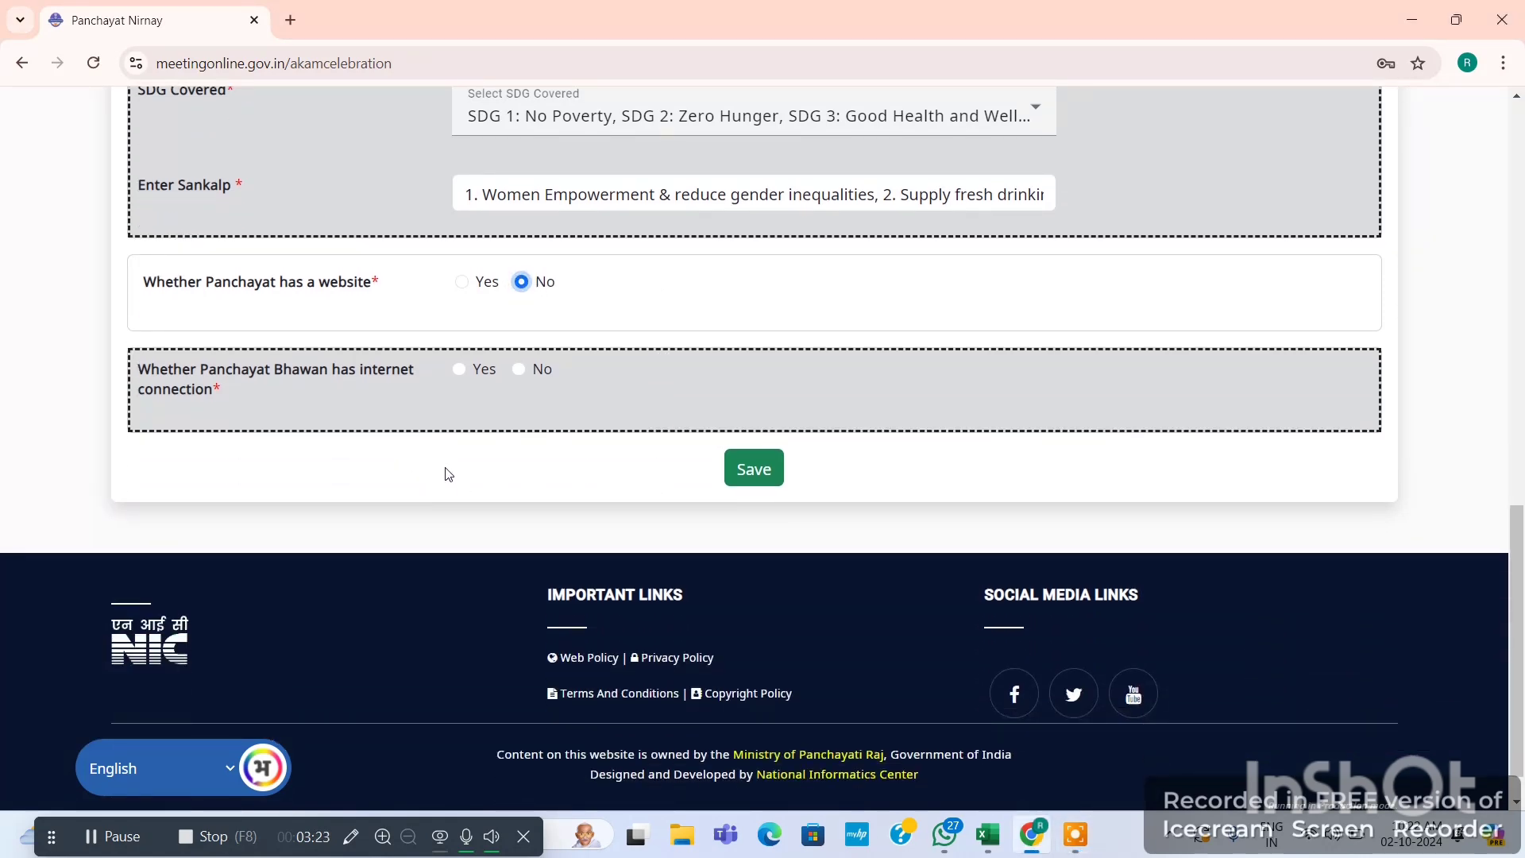
{"action": "left_click", "coordinate": [459, 370]}
Step: Set the Internet Infrastructure Provider to Others and the Internet Connectivity Service Provider to MTNL, and save the form
{"action": "left_click", "coordinate": [497, 453]}
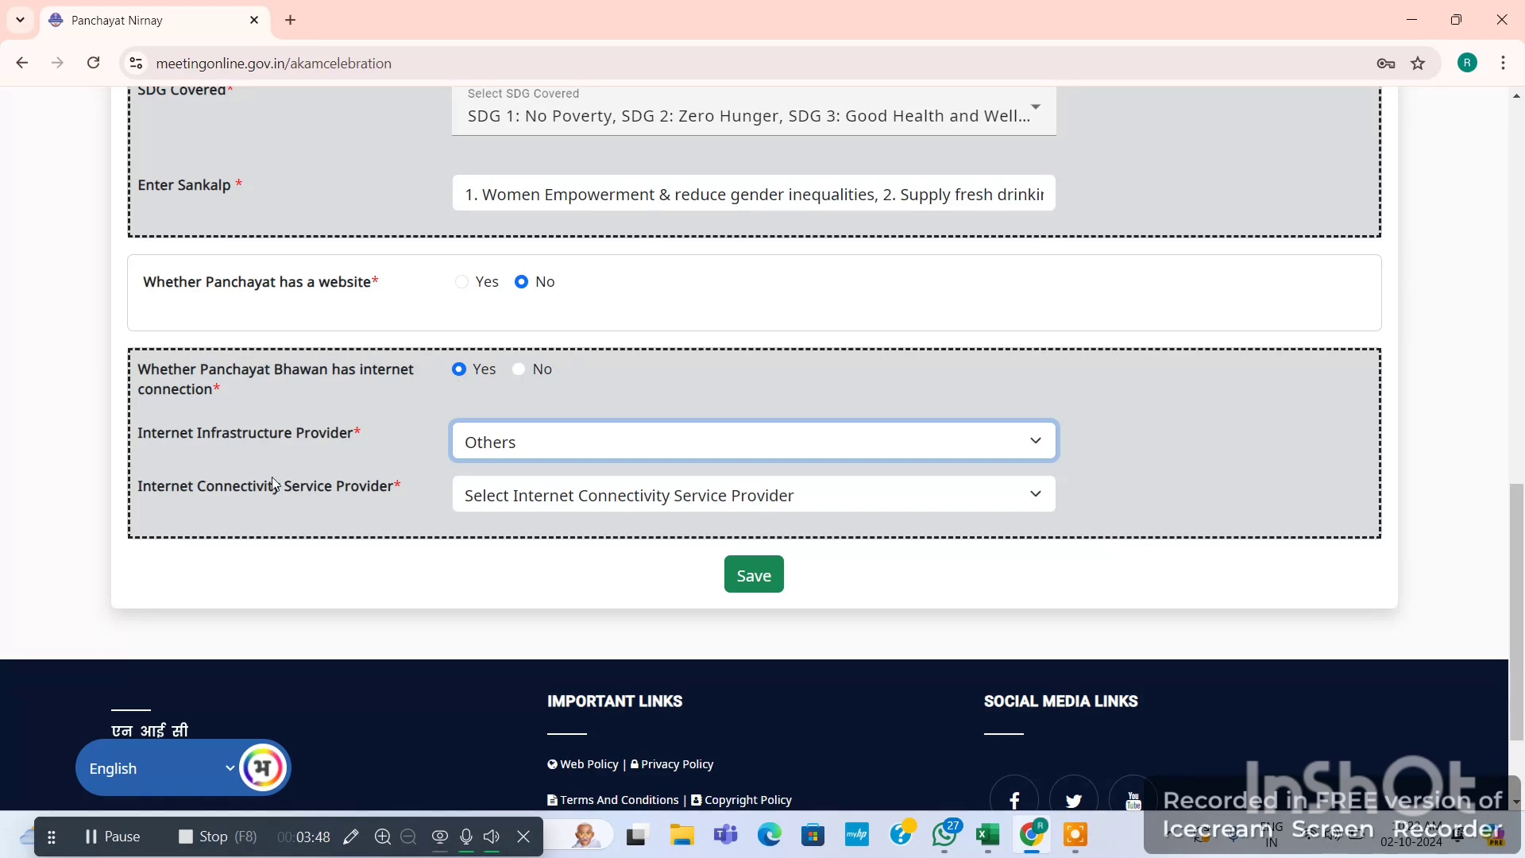
{"action": "left_click", "coordinate": [488, 445]}
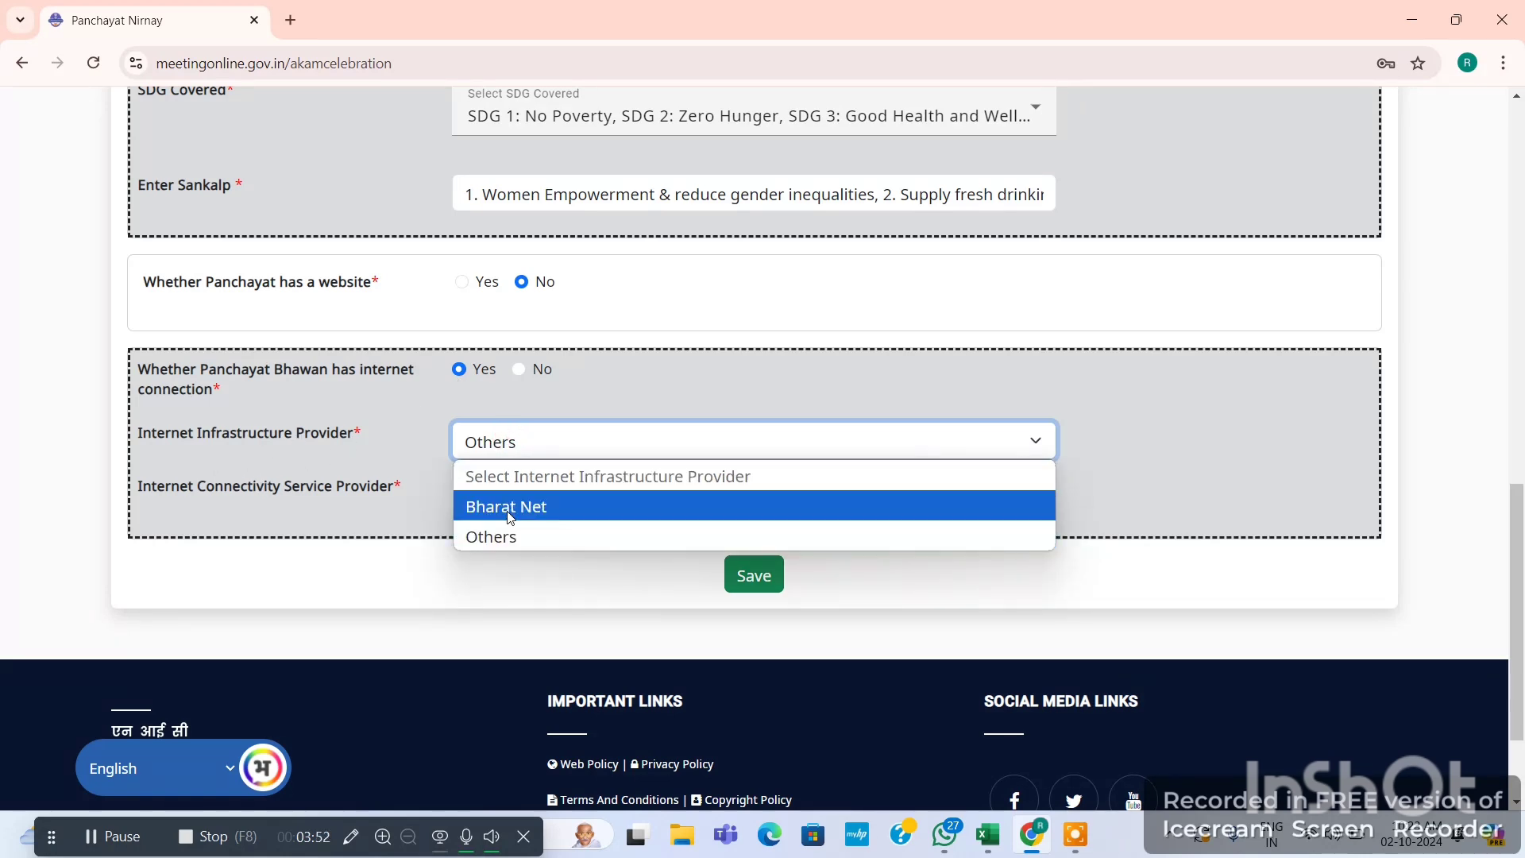
{"action": "left_click", "coordinate": [507, 538]}
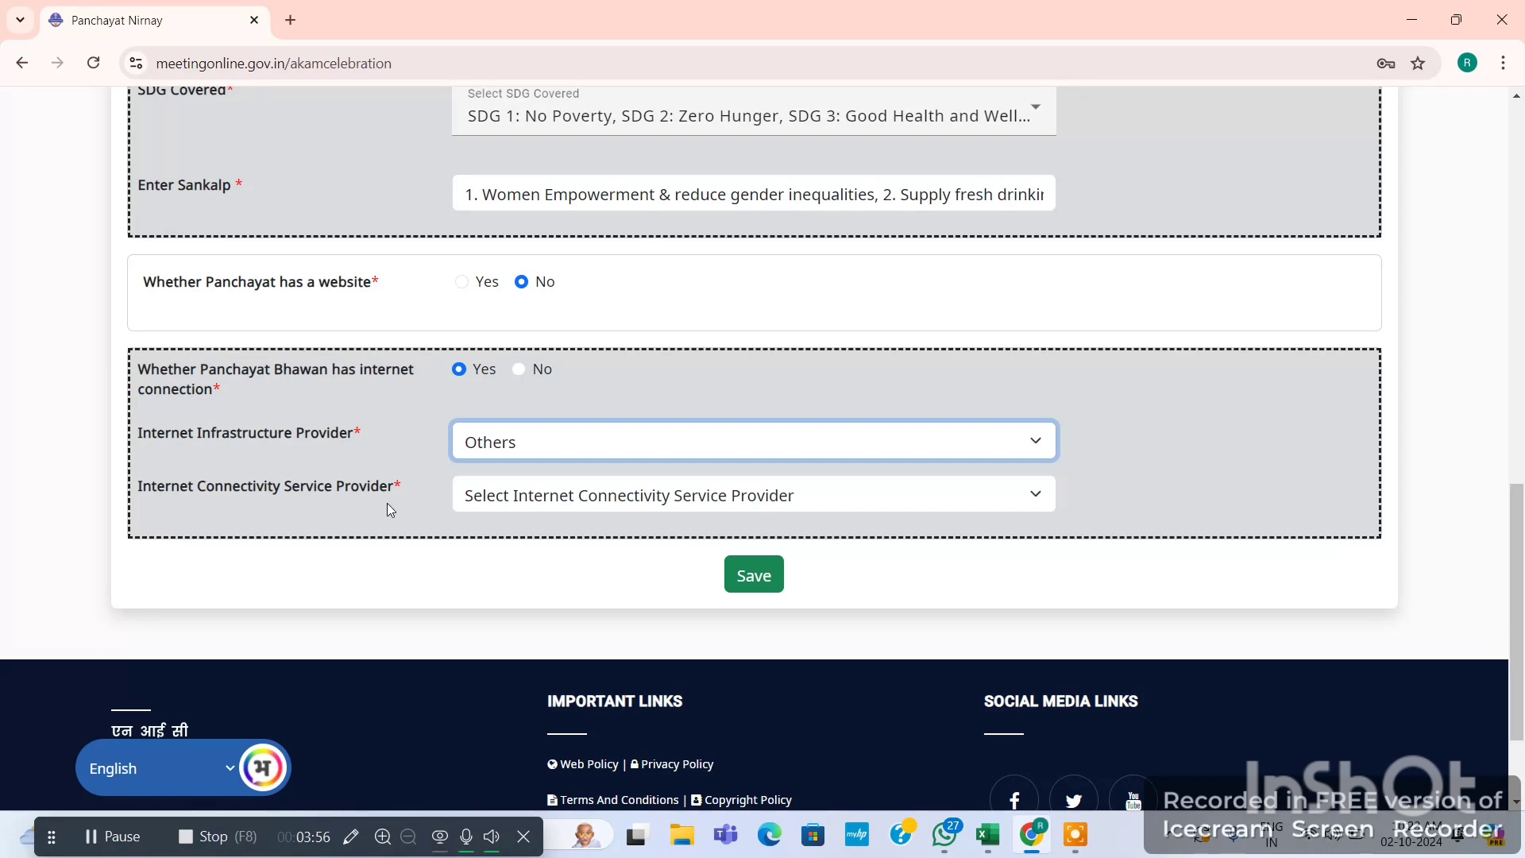
{"action": "left_click", "coordinate": [488, 503]}
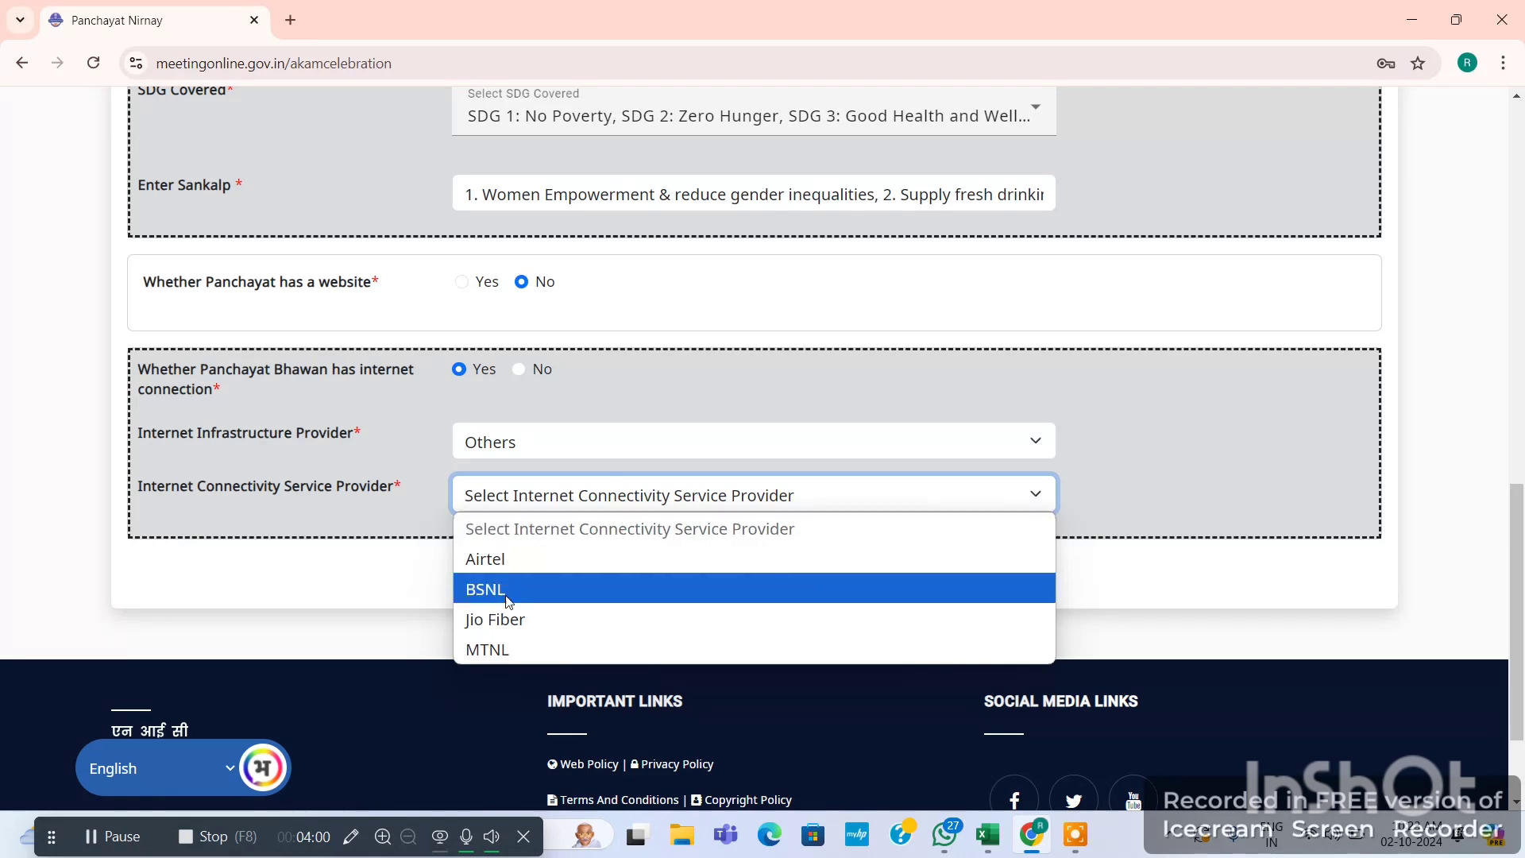
{"action": "left_click", "coordinate": [502, 646]}
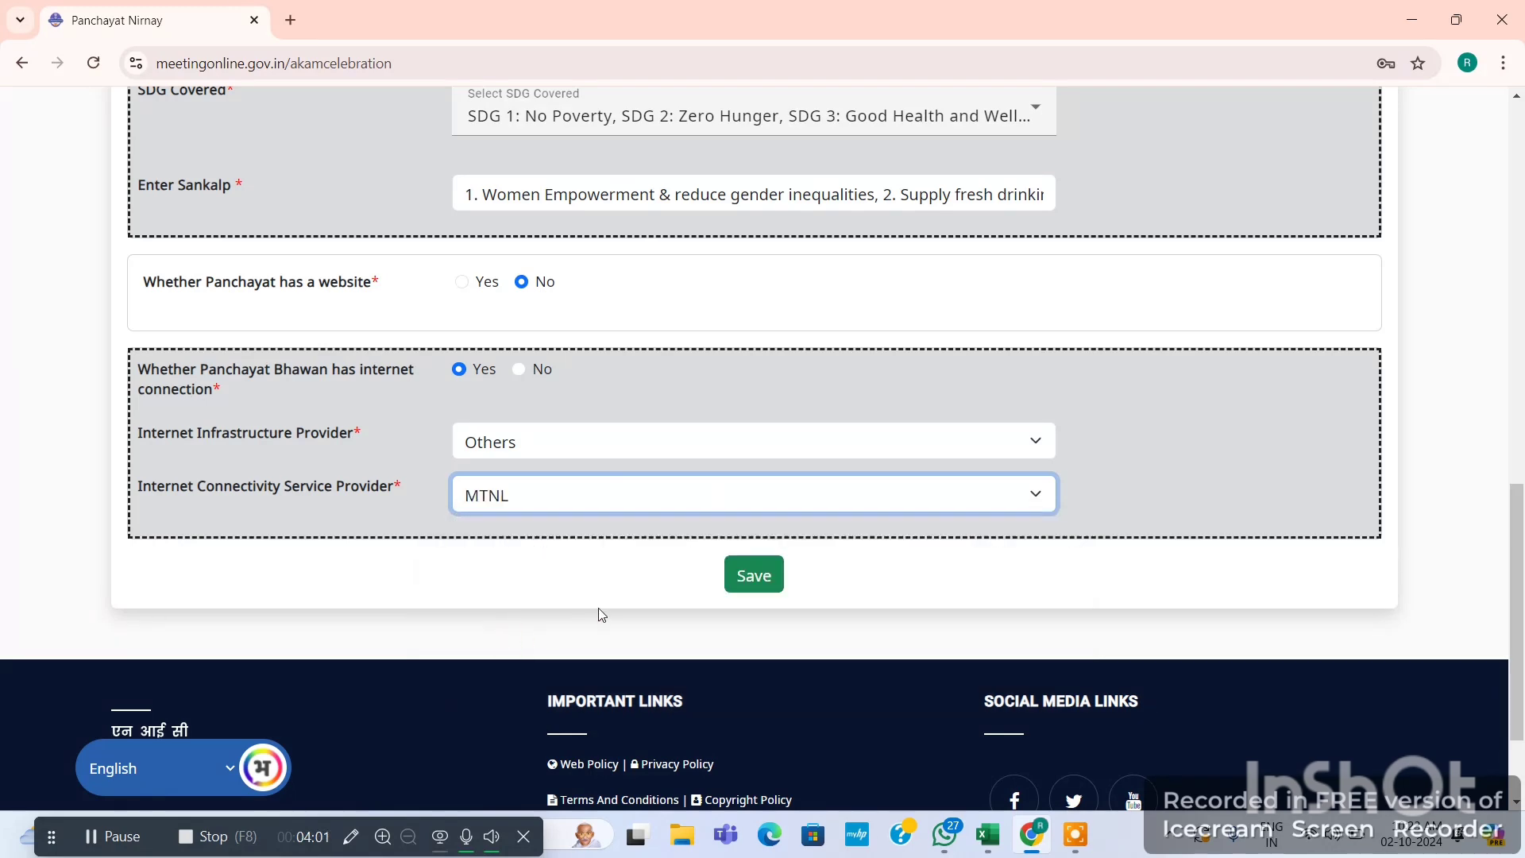
{"action": "left_click", "coordinate": [754, 578]}
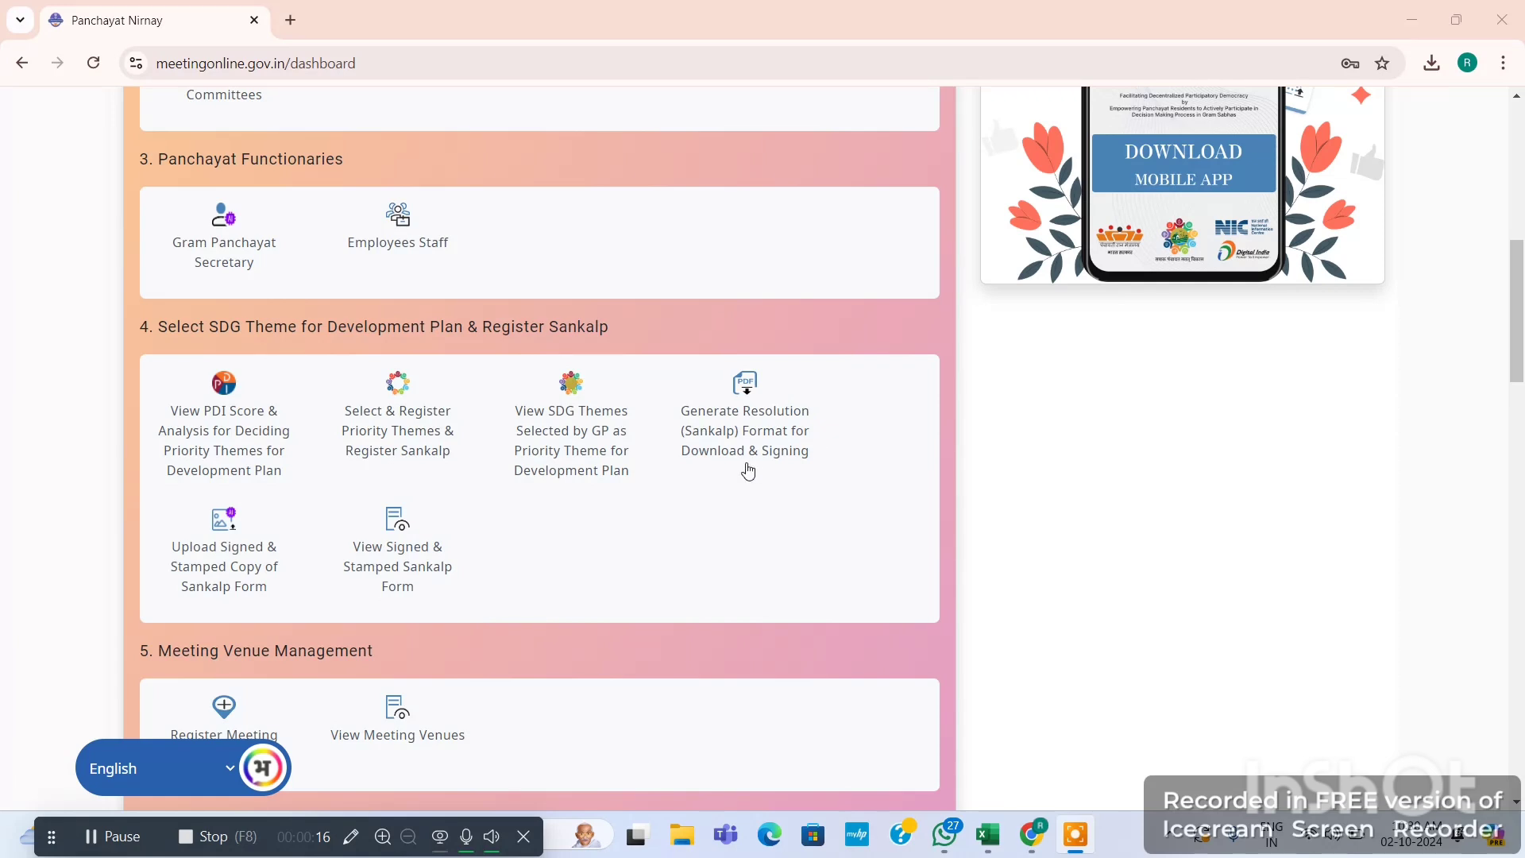
Step: Generate the GP priority theme resolution (Sankalp) format for financial year 2024-2025 in English
{"action": "left_click", "coordinate": [751, 400]}
{"action": "left_click", "coordinate": [550, 417]}
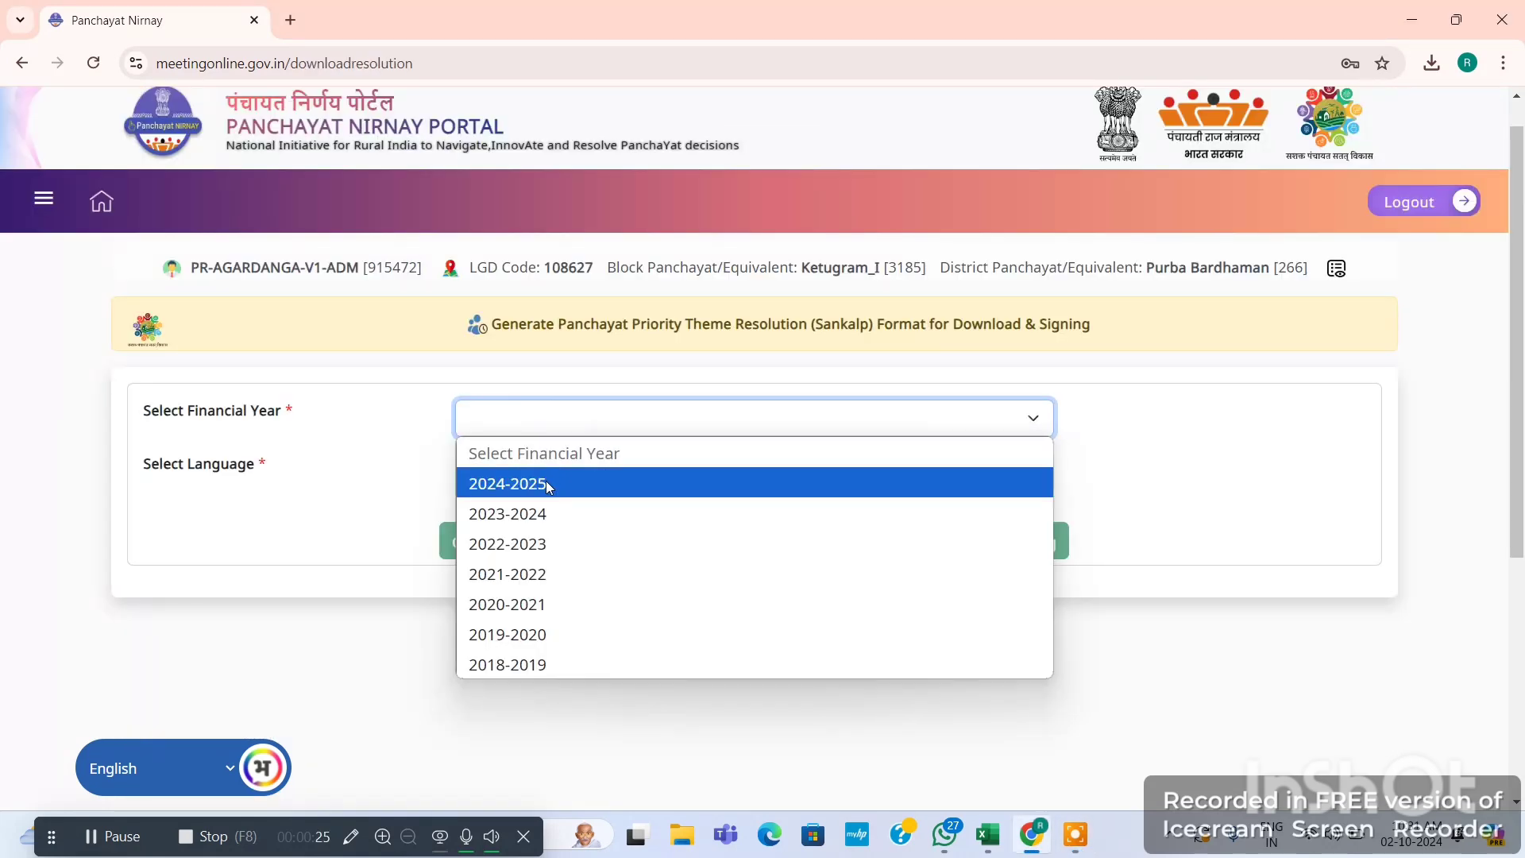
{"action": "left_click", "coordinate": [550, 485]}
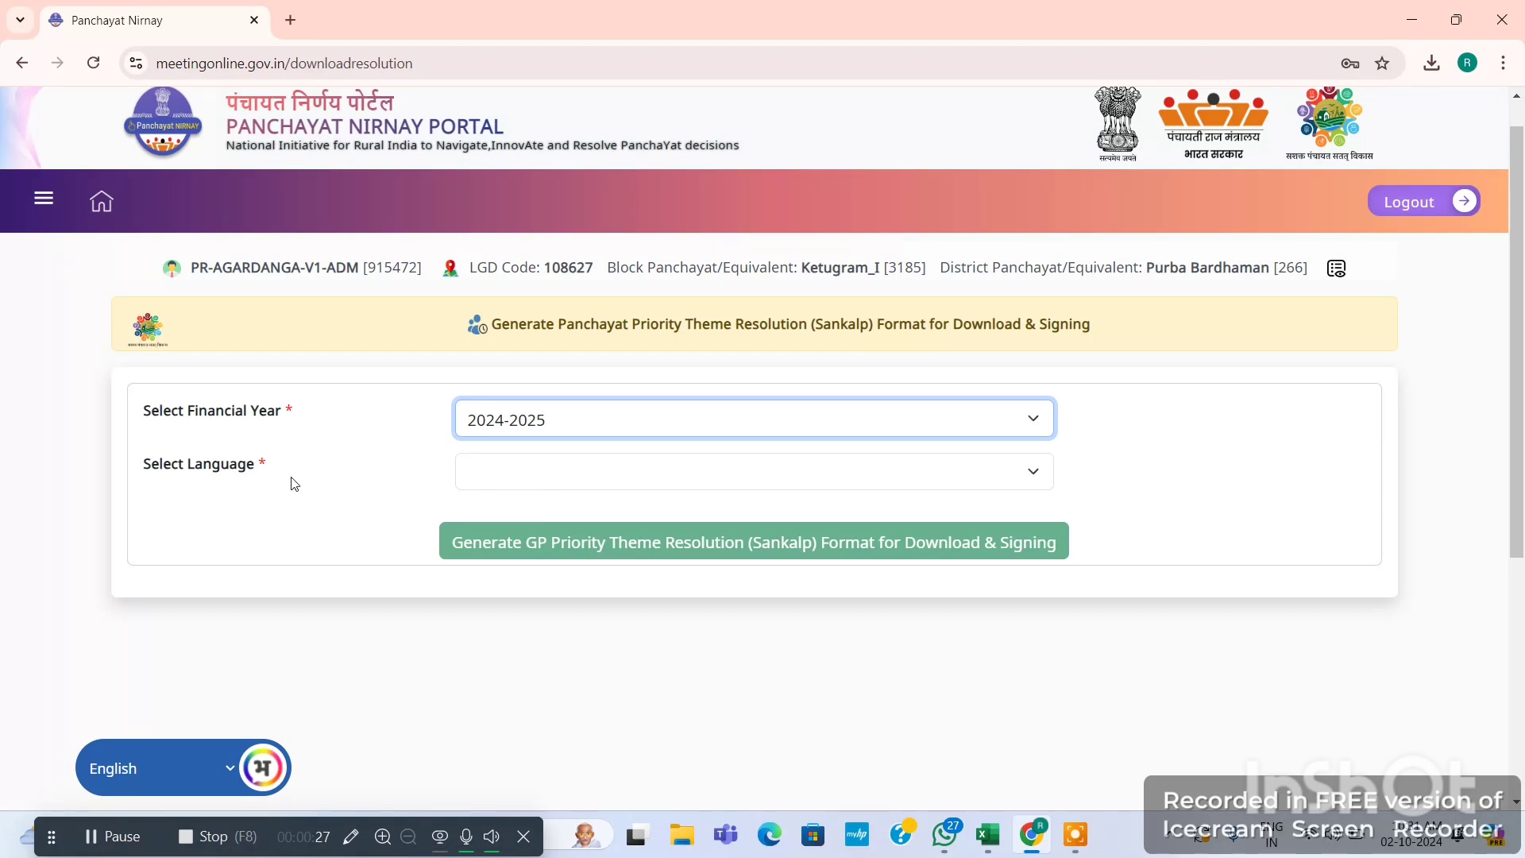
{"action": "left_click", "coordinate": [566, 479]}
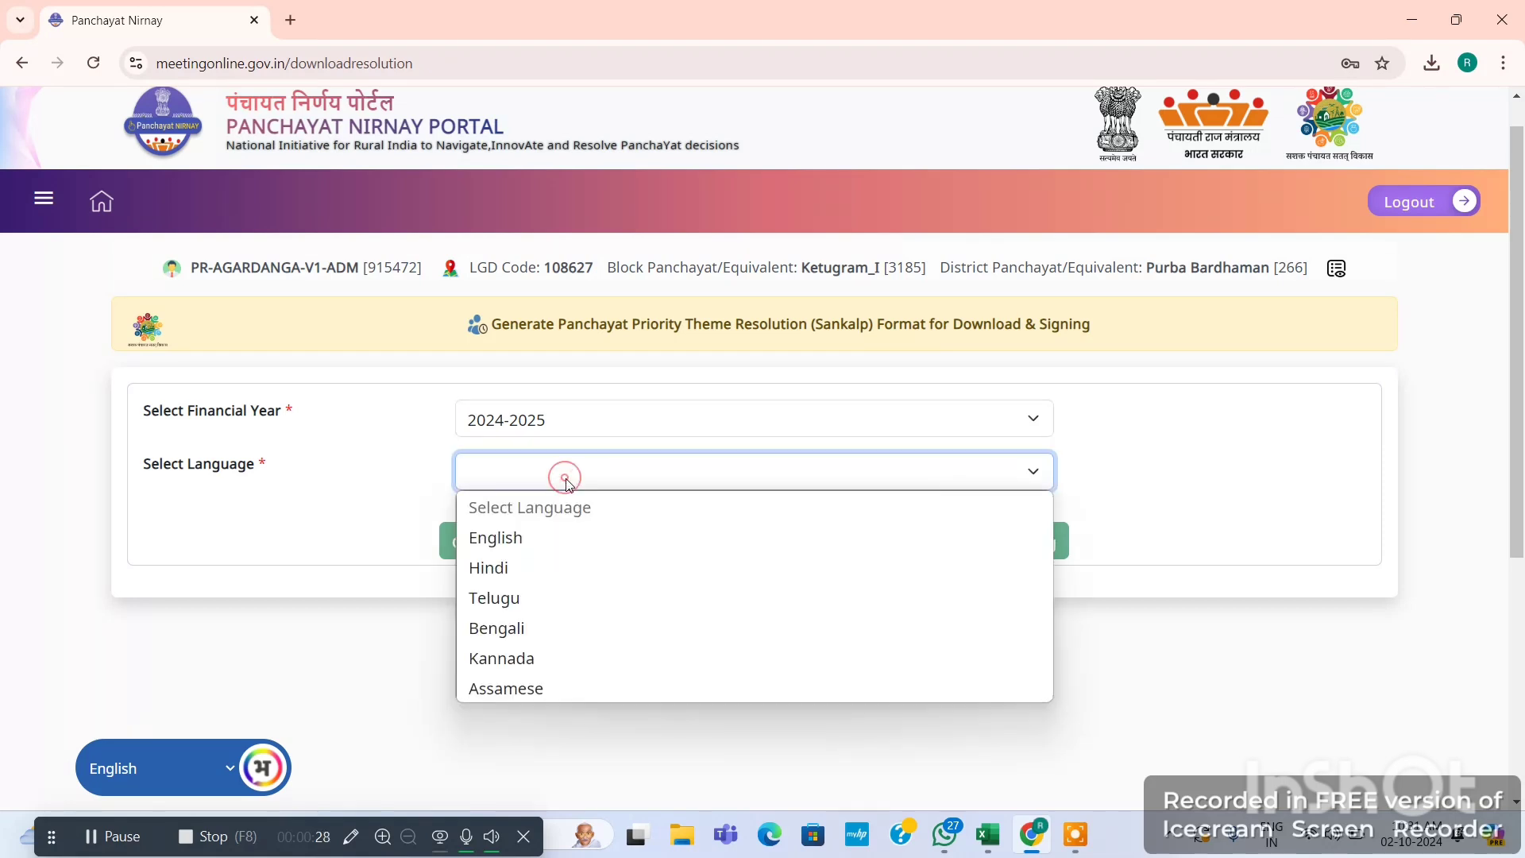
{"action": "left_click", "coordinate": [532, 538]}
{"action": "left_click", "coordinate": [689, 551]}
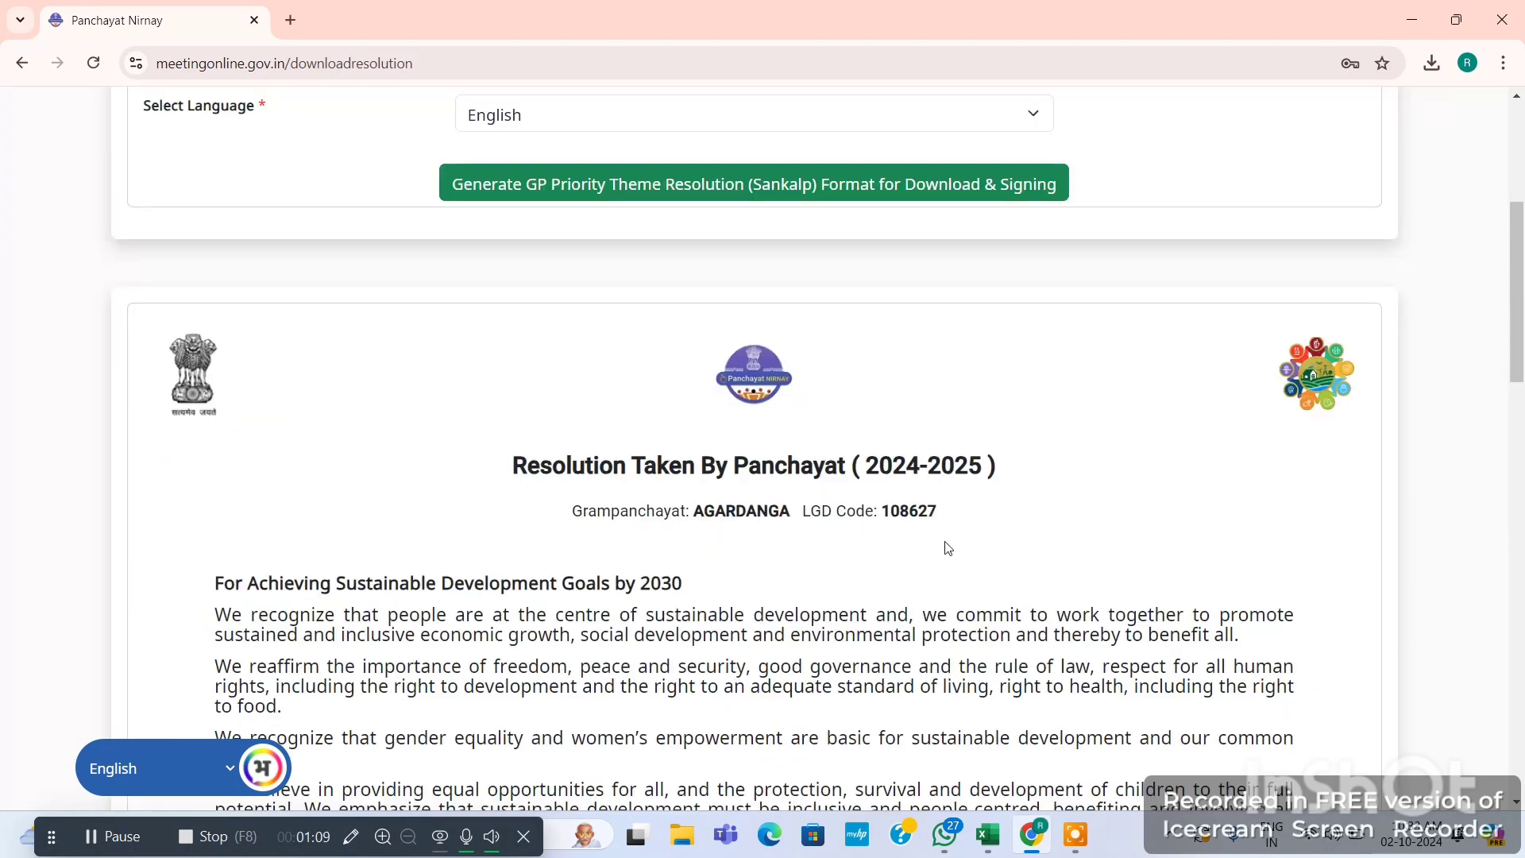
Step: Review the generated 2024-2025 resolution down to its selected themes and signature block, and download it
{"action": "scroll", "coordinate": [951, 543], "scroll_direction": "down", "scroll_amount": 2}
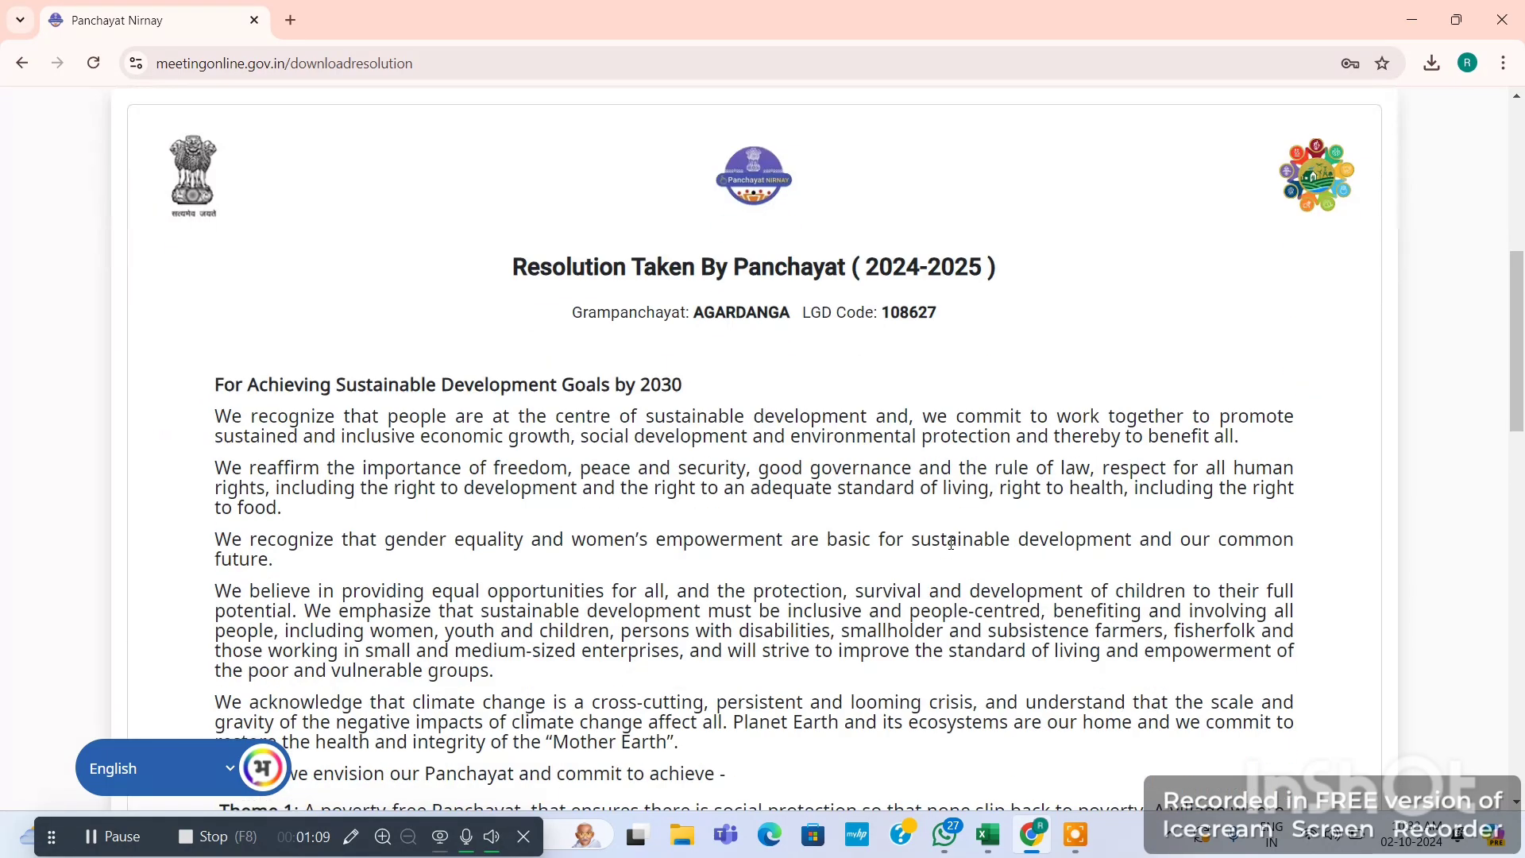
{"action": "scroll", "coordinate": [951, 543], "scroll_direction": "down", "scroll_amount": 10}
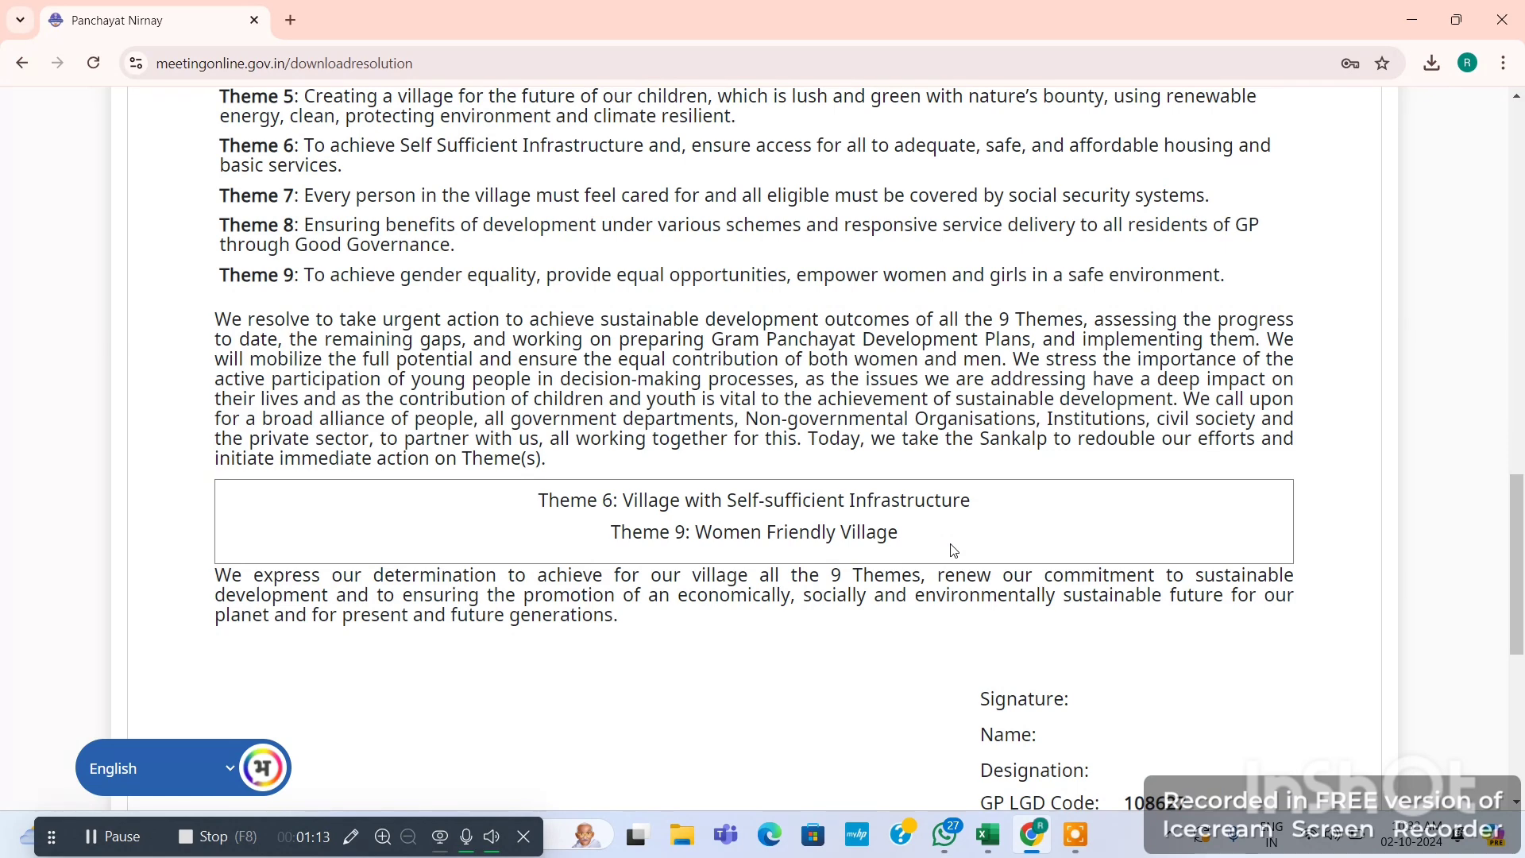
{"action": "scroll", "coordinate": [953, 549], "scroll_direction": "down", "scroll_amount": 1}
{"action": "left_click_drag", "start_coordinate": [538, 400], "coordinate": [925, 432]}
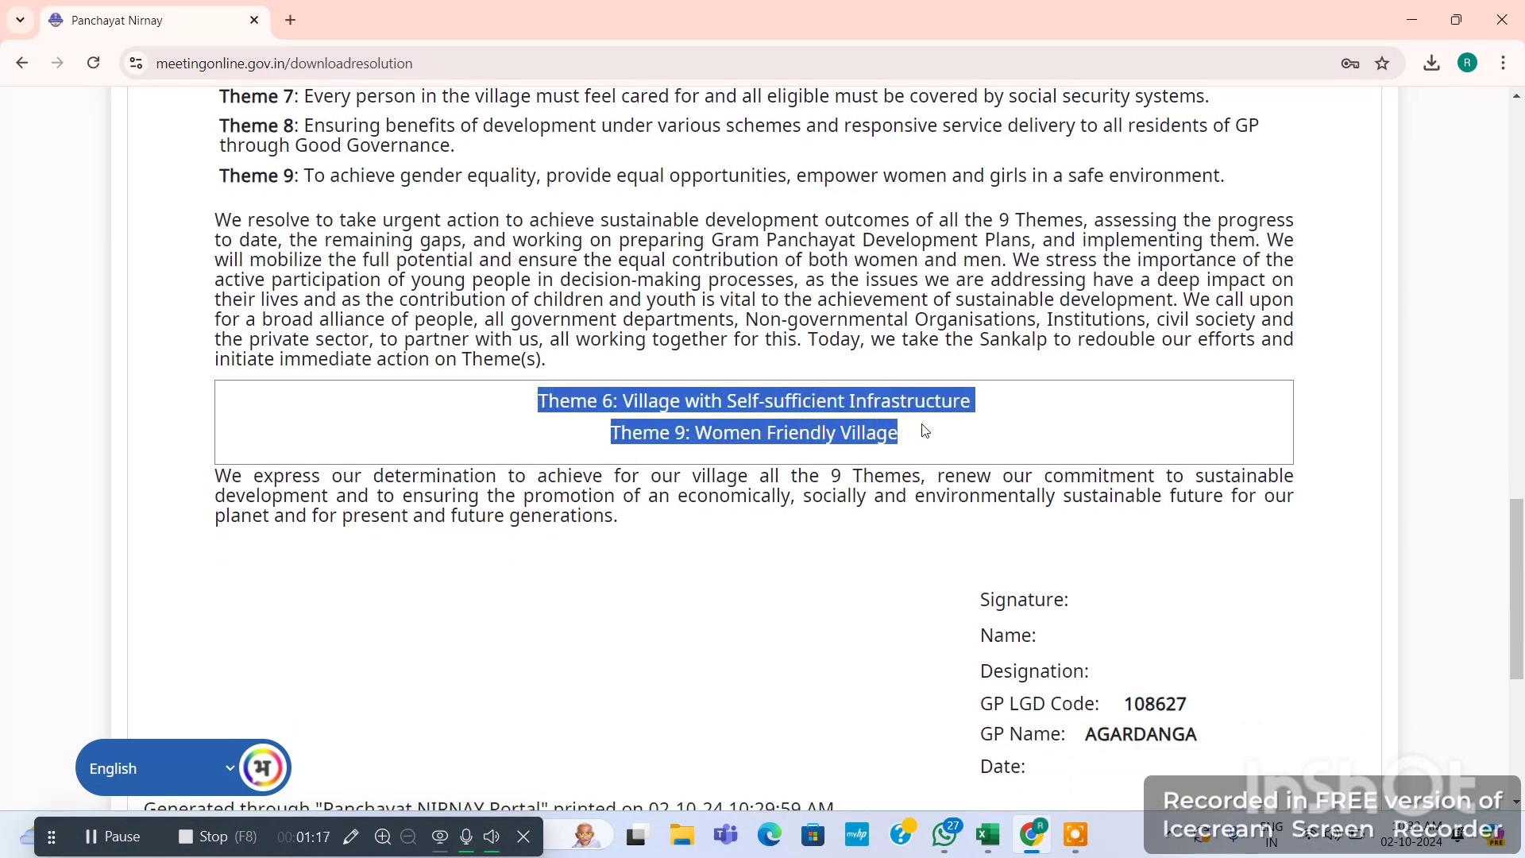
{"action": "scroll", "coordinate": [892, 540], "scroll_direction": "down", "scroll_amount": 2}
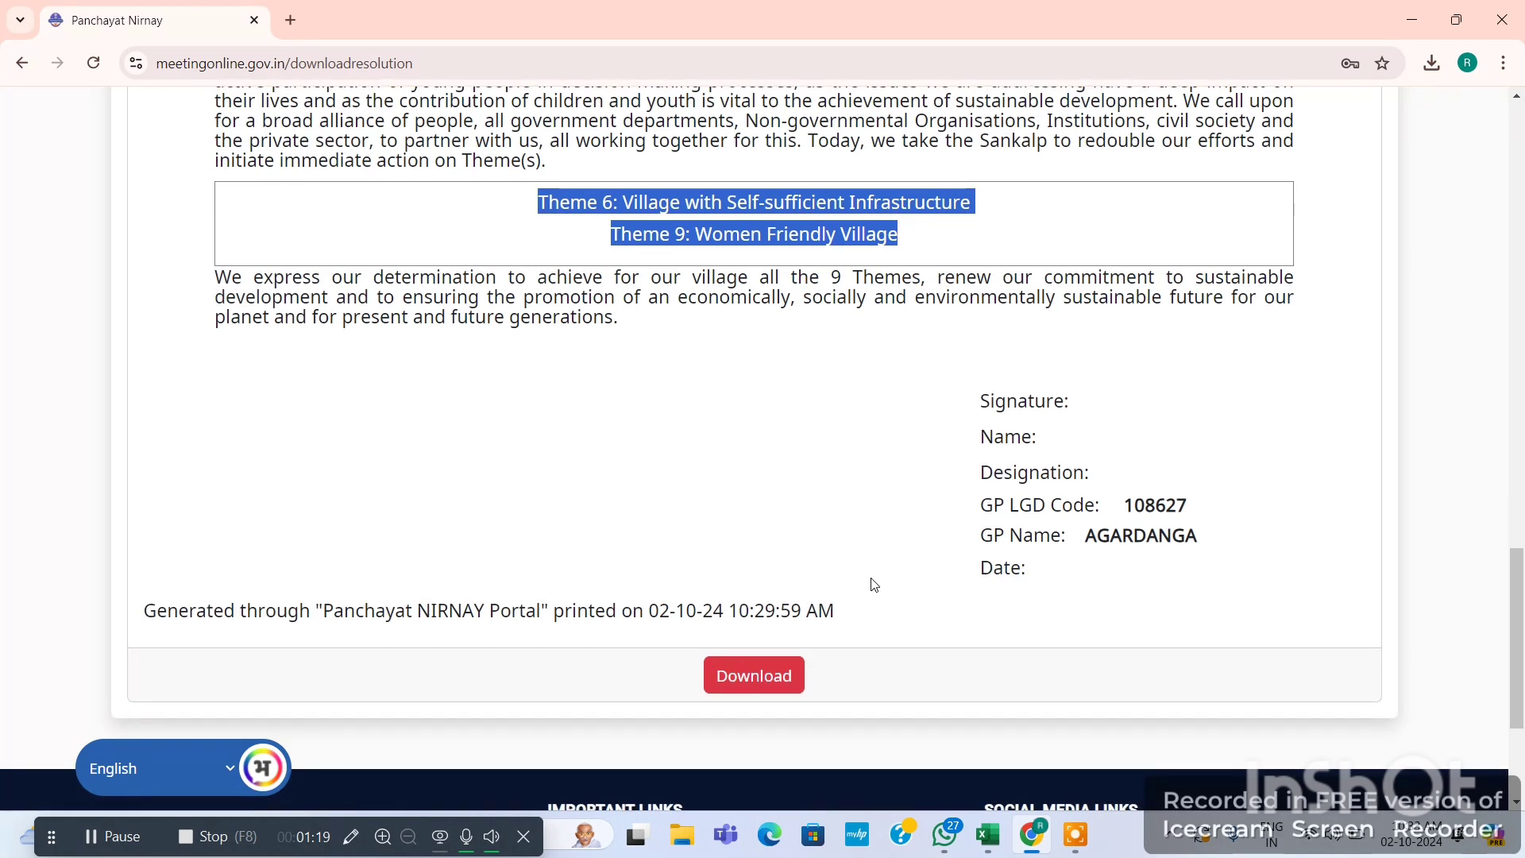
{"action": "left_click", "coordinate": [785, 693]}
{"action": "left_click", "coordinate": [112, 840]}
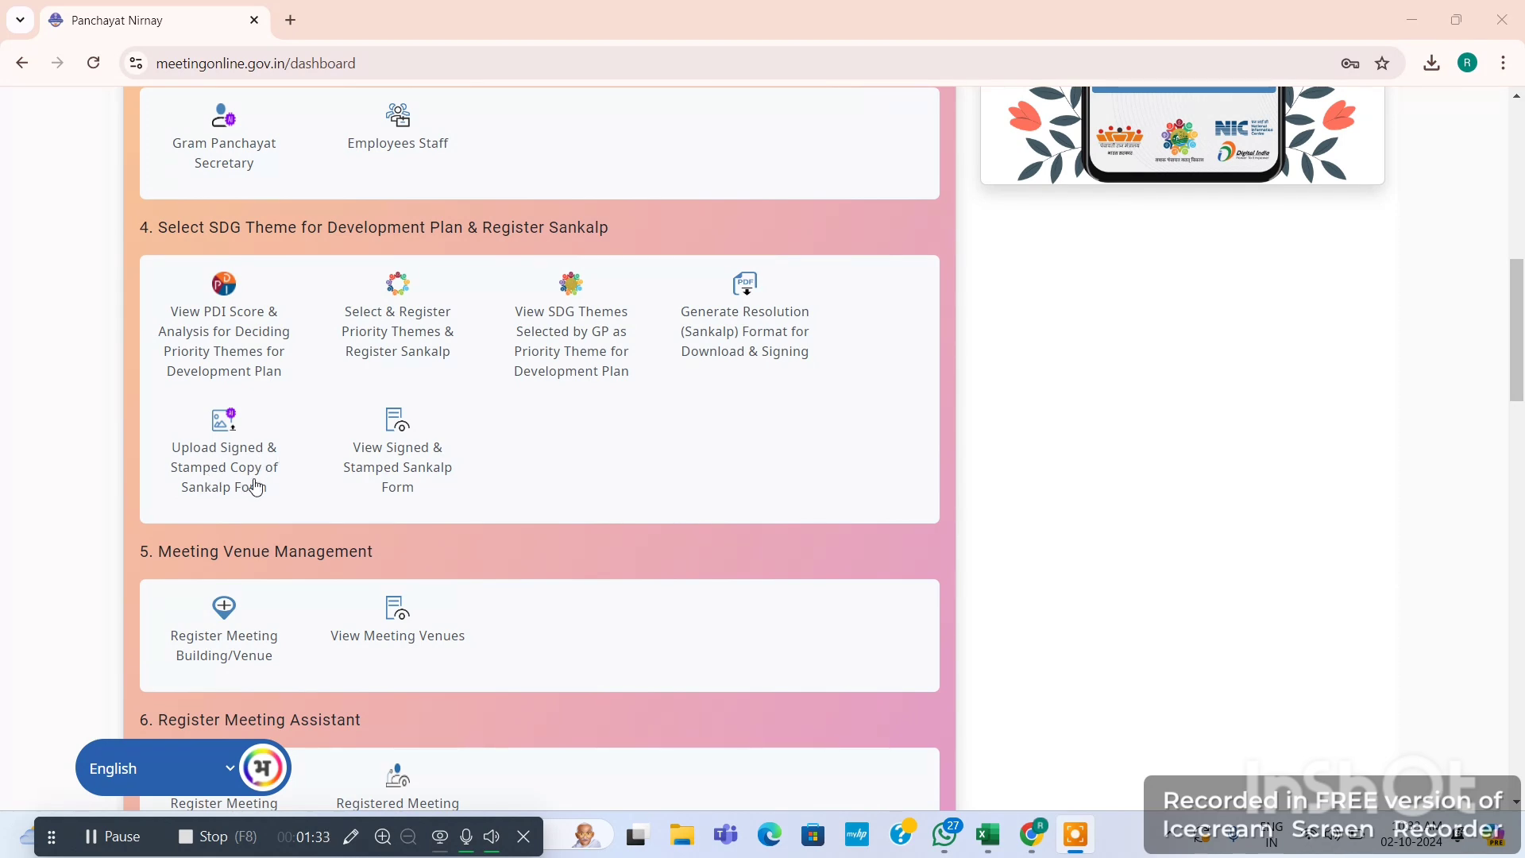
Step: Open the upload form for the signed and stamped Sankalp copy and select financial year 2024-2025 and English as the language
{"action": "left_click", "coordinate": [227, 435]}
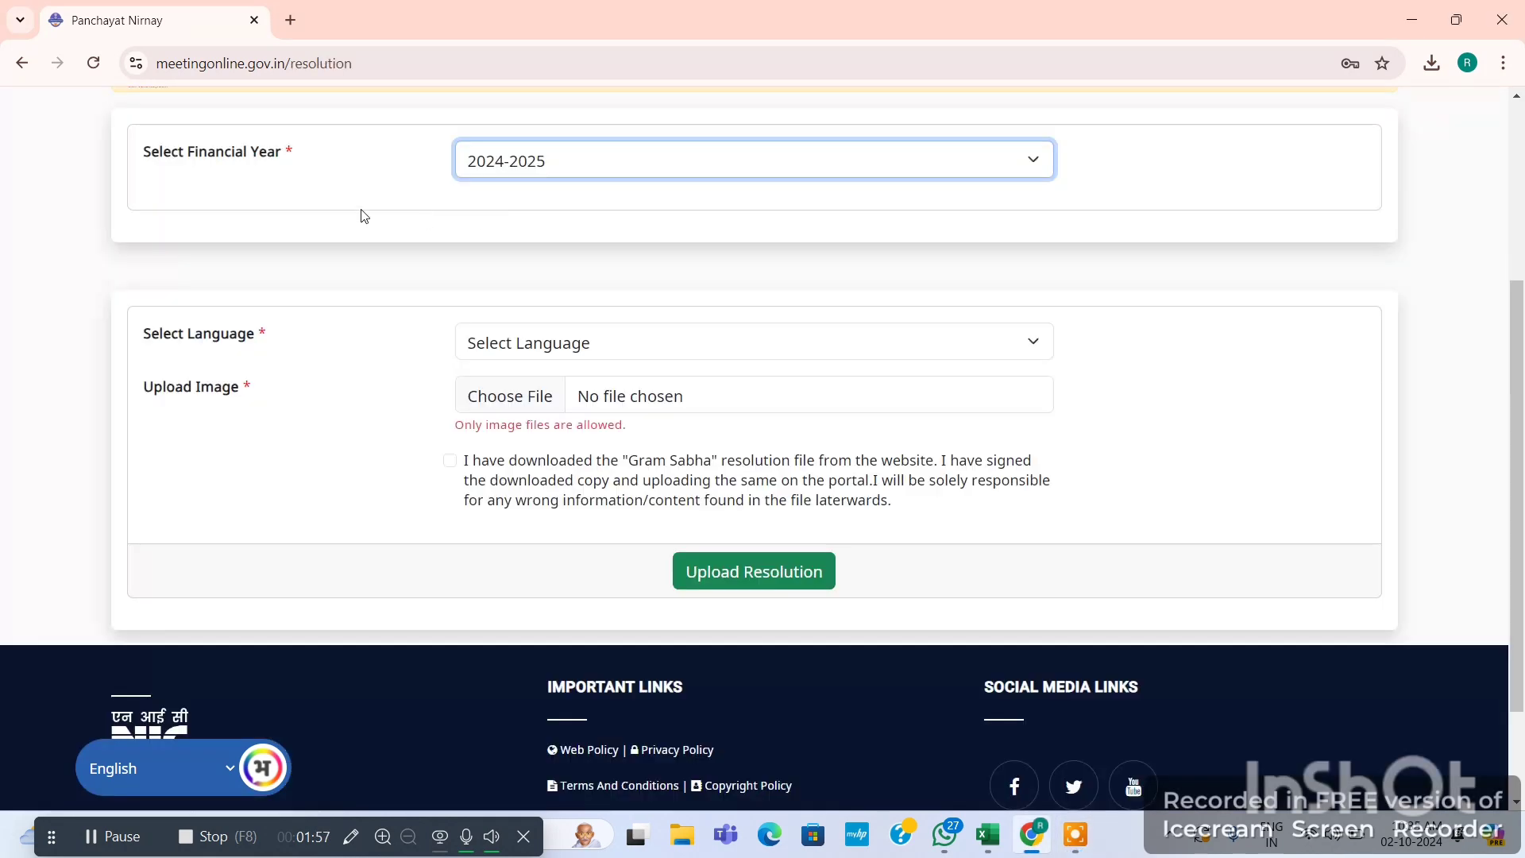
{"action": "left_click", "coordinate": [536, 163]}
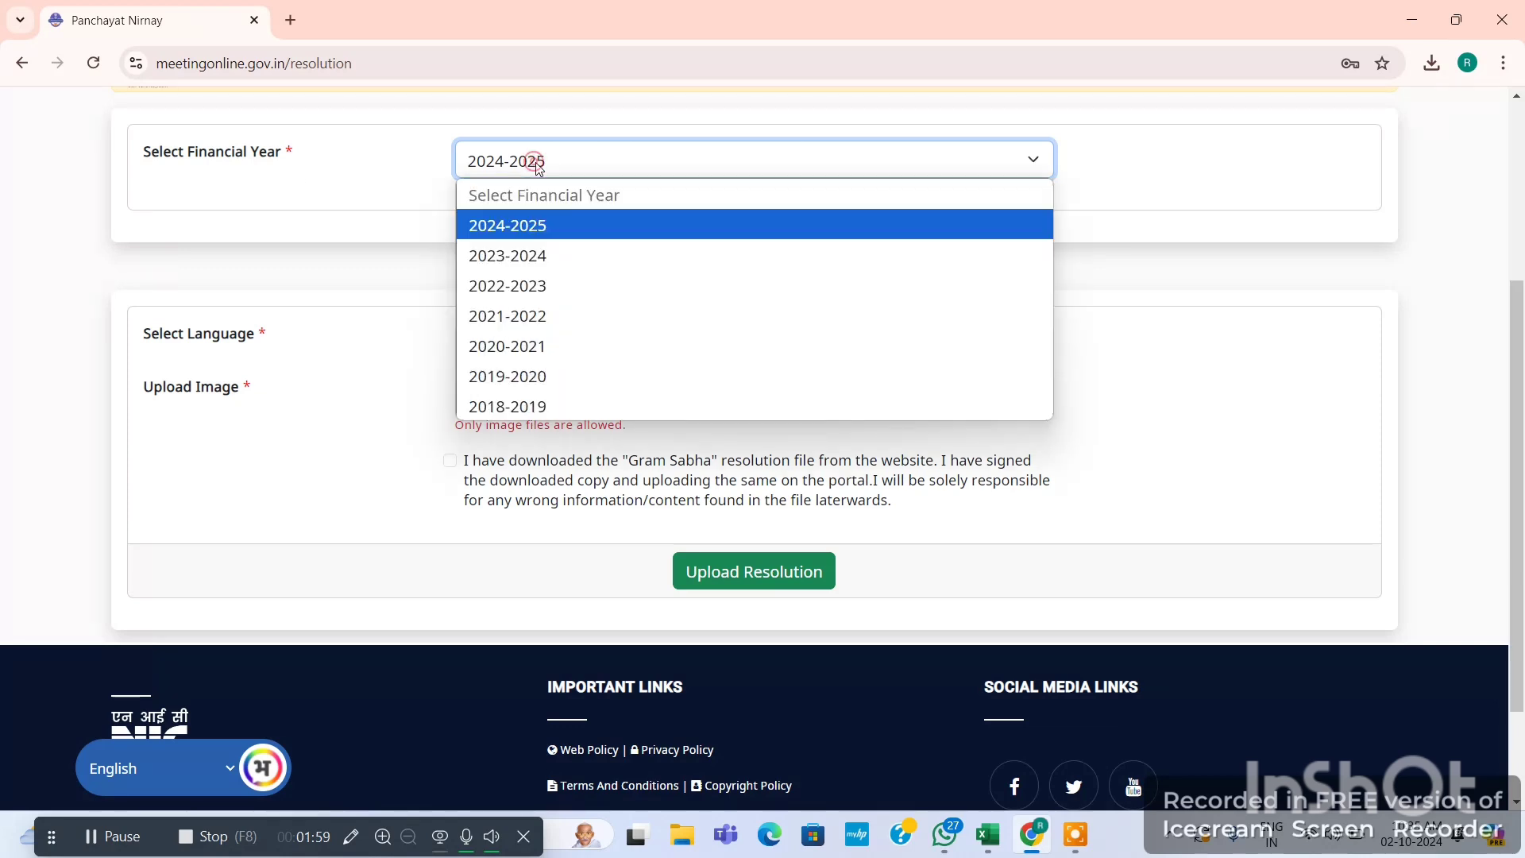
{"action": "left_click", "coordinate": [538, 232]}
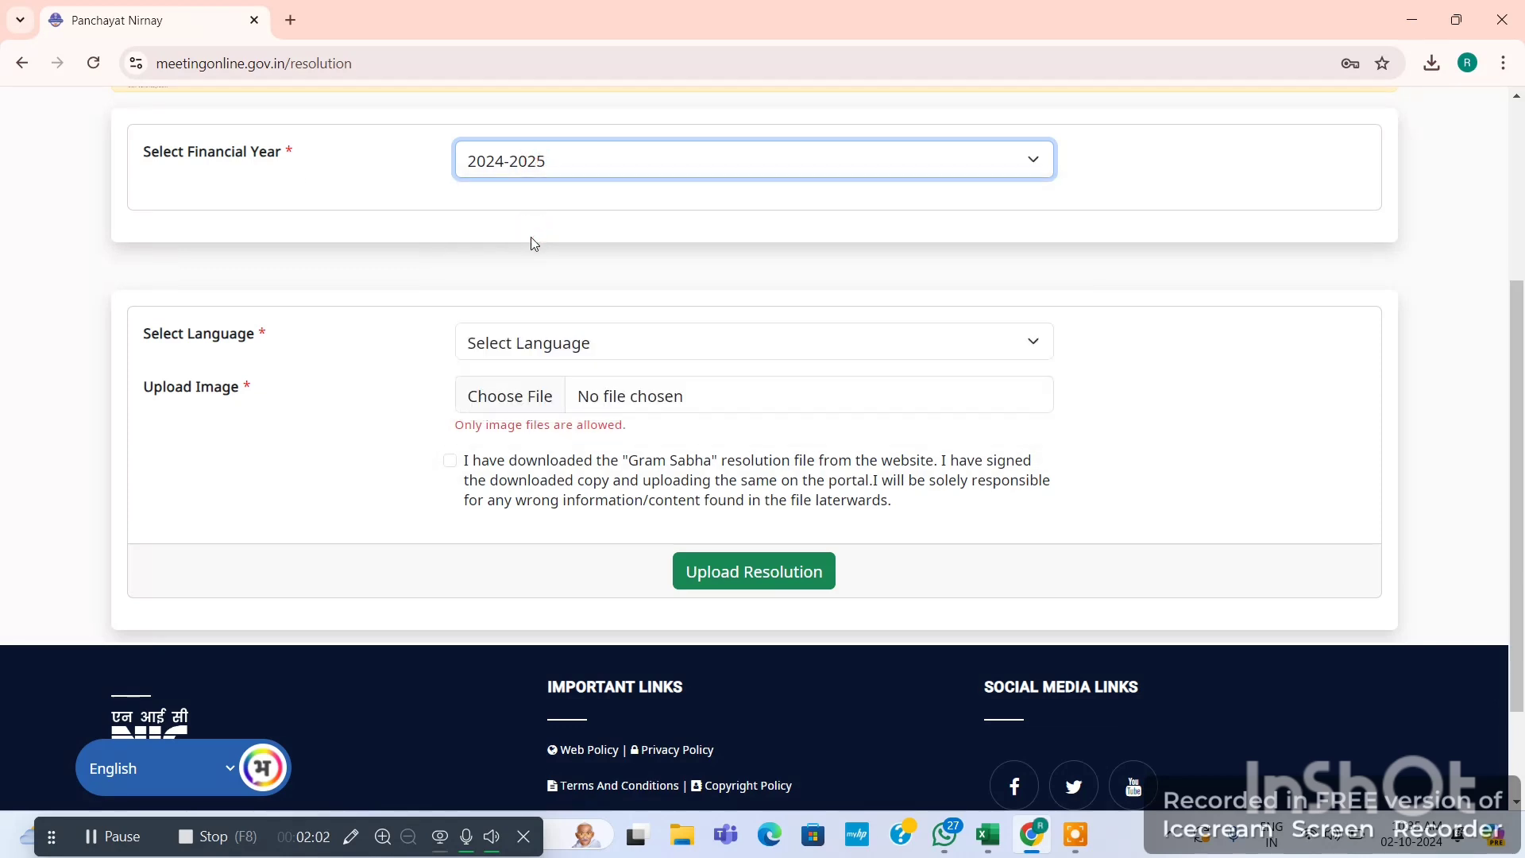
{"action": "left_click", "coordinate": [512, 351]}
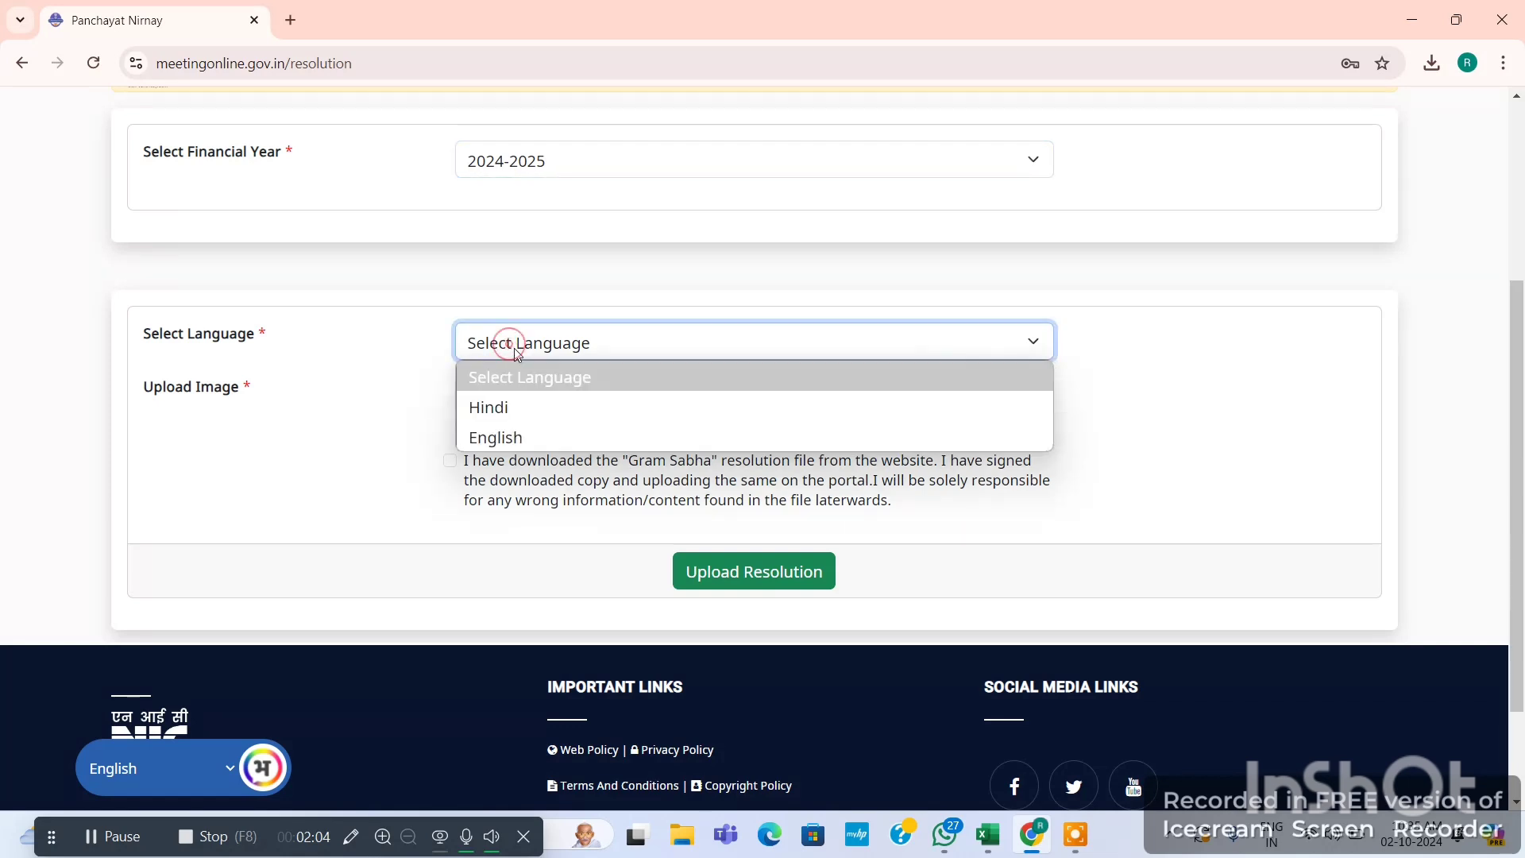
{"action": "left_click", "coordinate": [509, 436]}
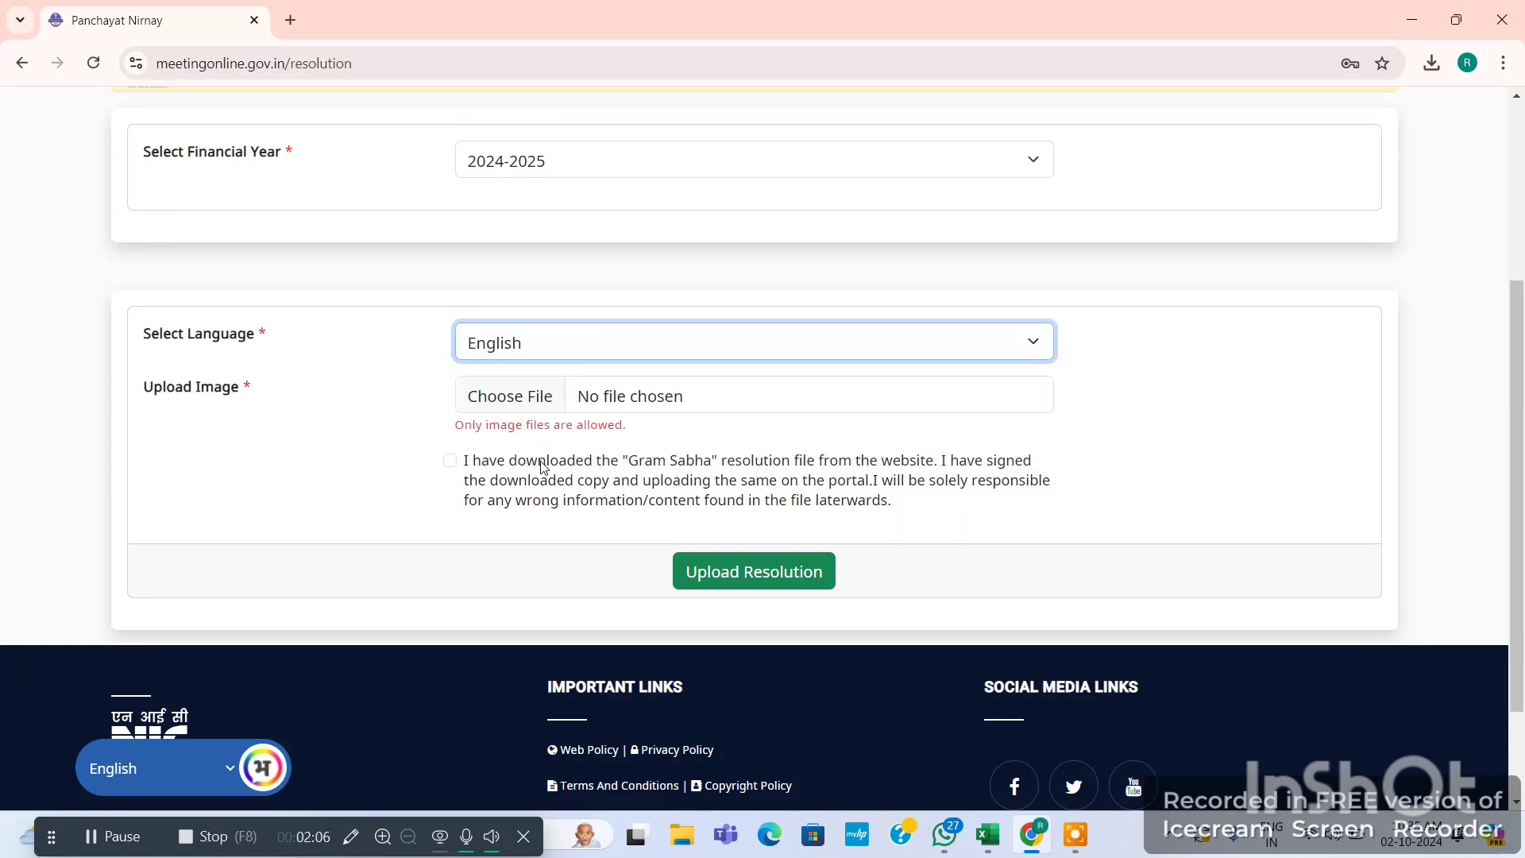